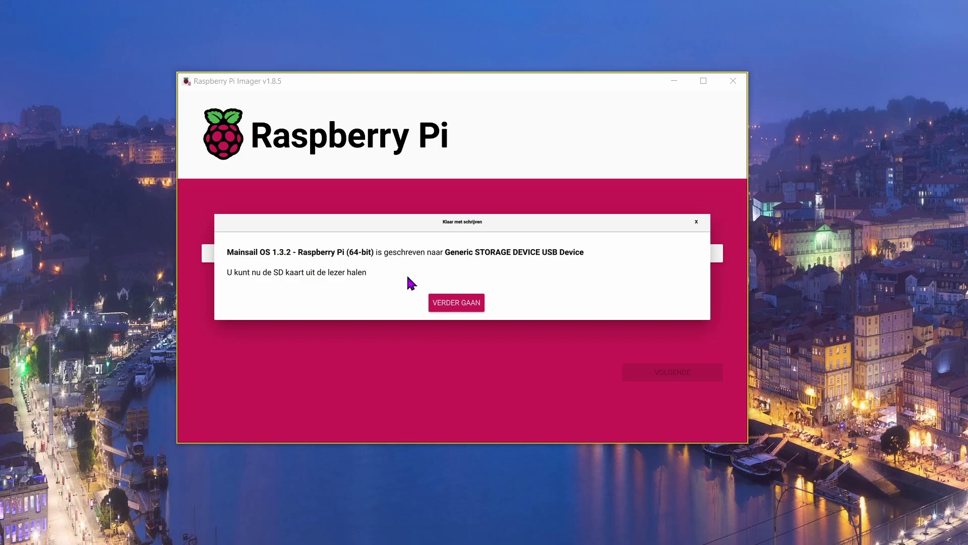
Scan 192.168.0.0–192.168.0.255 in Angry IP Scanner and select the Pi at 192.168.0.189.
left_click(463, 309)
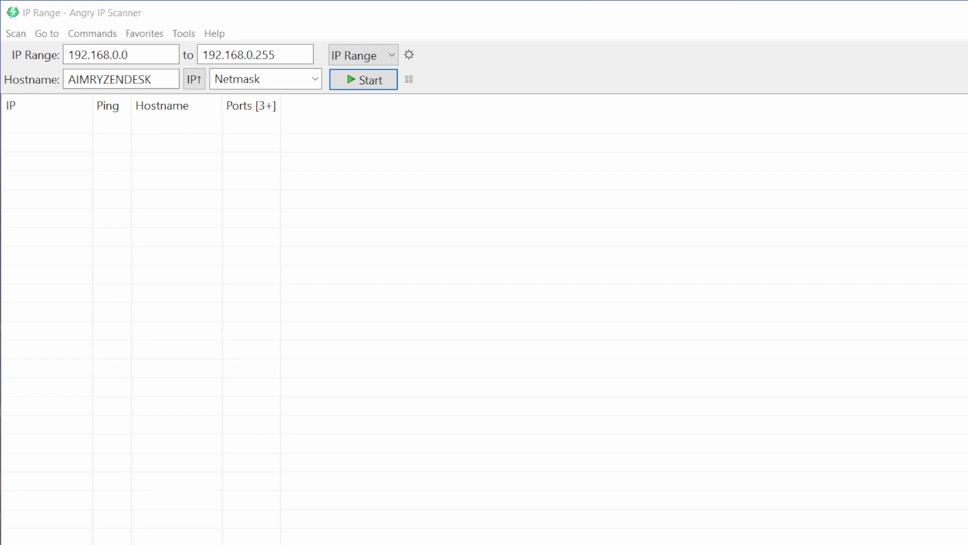
left_click(363, 80)
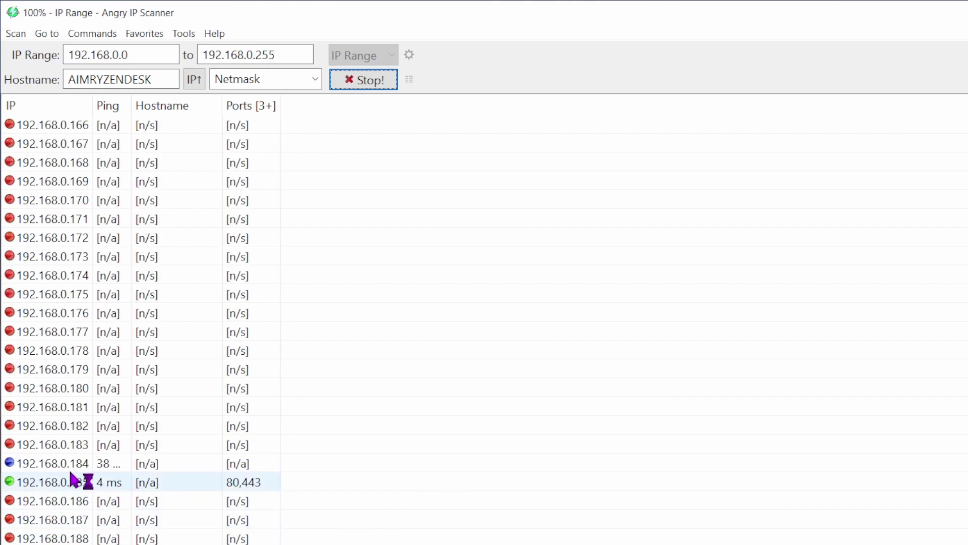
scroll(253, 302, "up", 1)
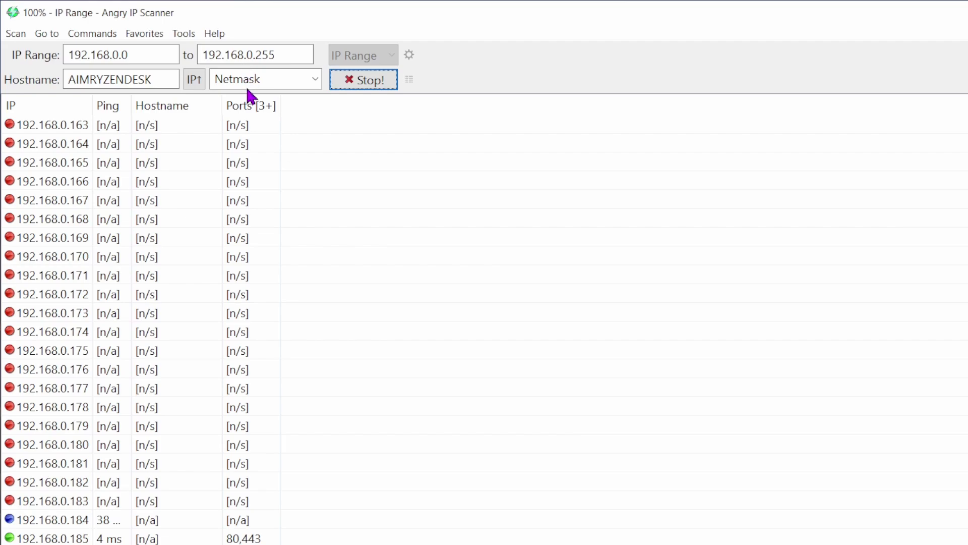
scroll(237, 444, "down", 2)
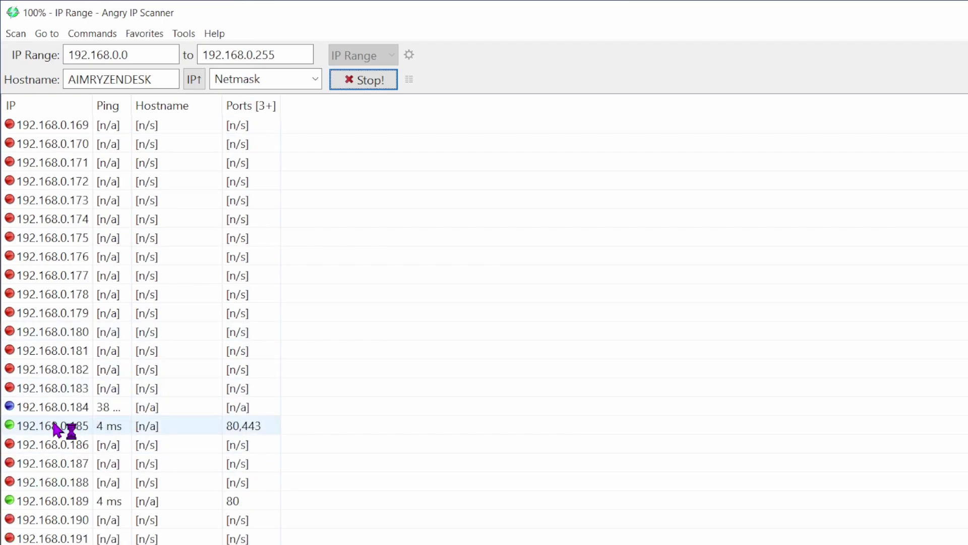
scroll(63, 464, "up", 1)
scroll(126, 484, "down", 1)
left_click(195, 479)
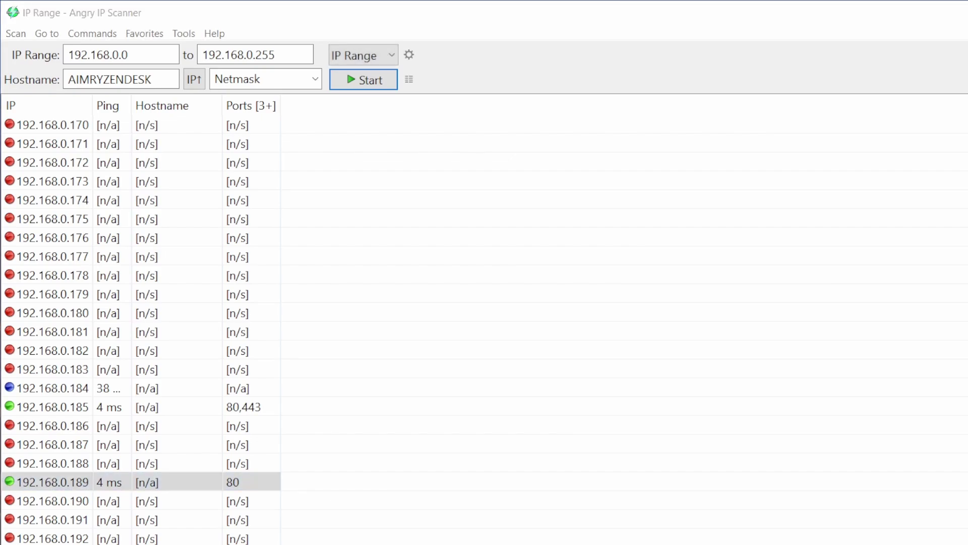
Open an SSH session to 192.168.0.189 and log in as pi.
type("192")
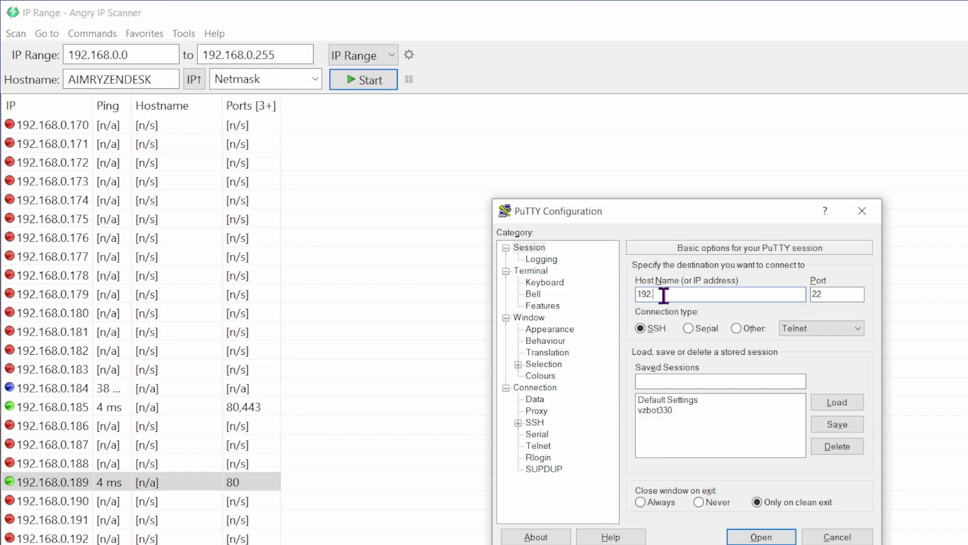
type(".168.0.189")
left_click(761, 537)
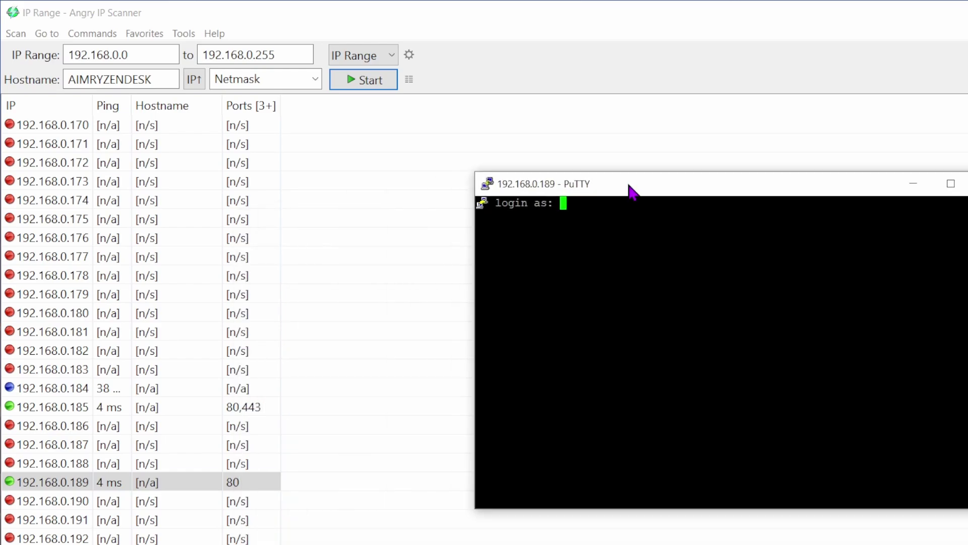
left_click_drag(629, 191, 495, 190)
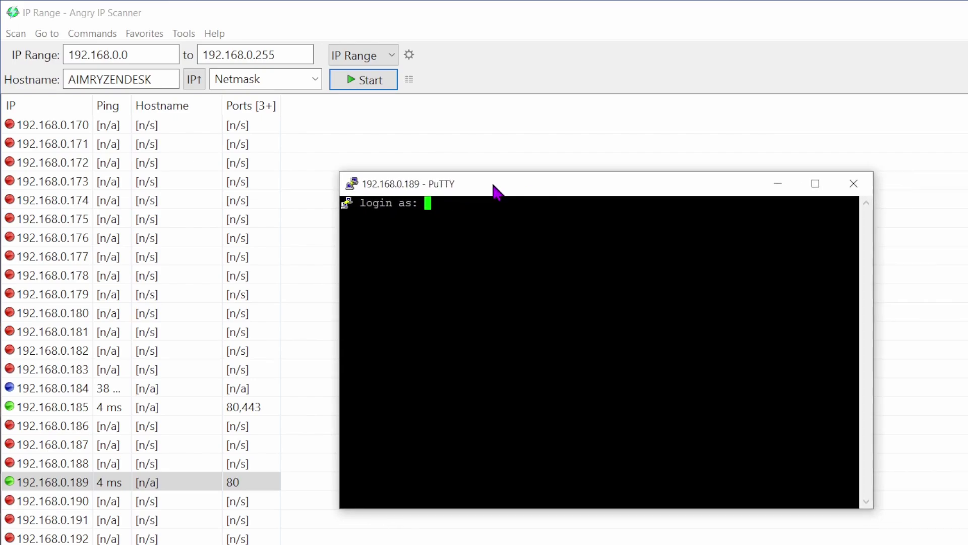
type("pi")
key("Return")
key("Return")
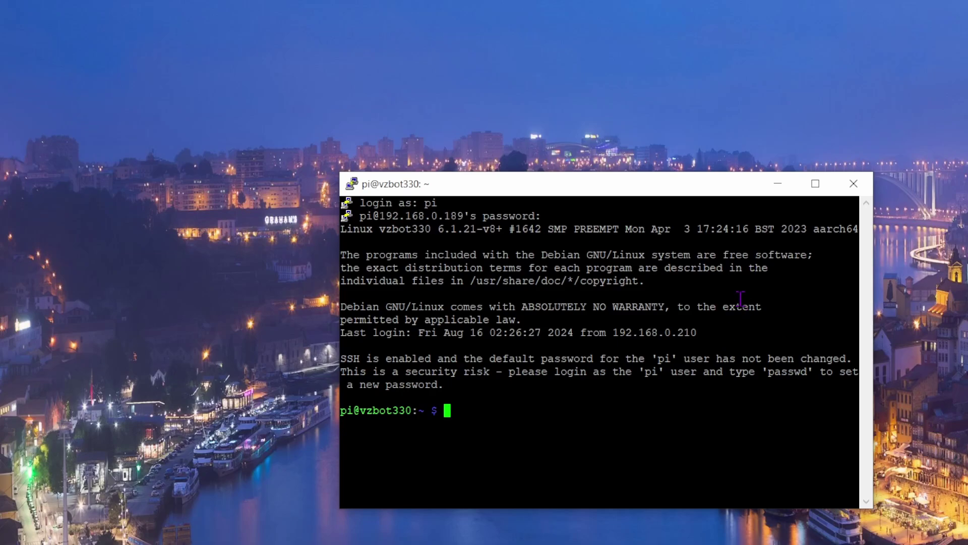
left_click_drag(630, 192, 505, 133)
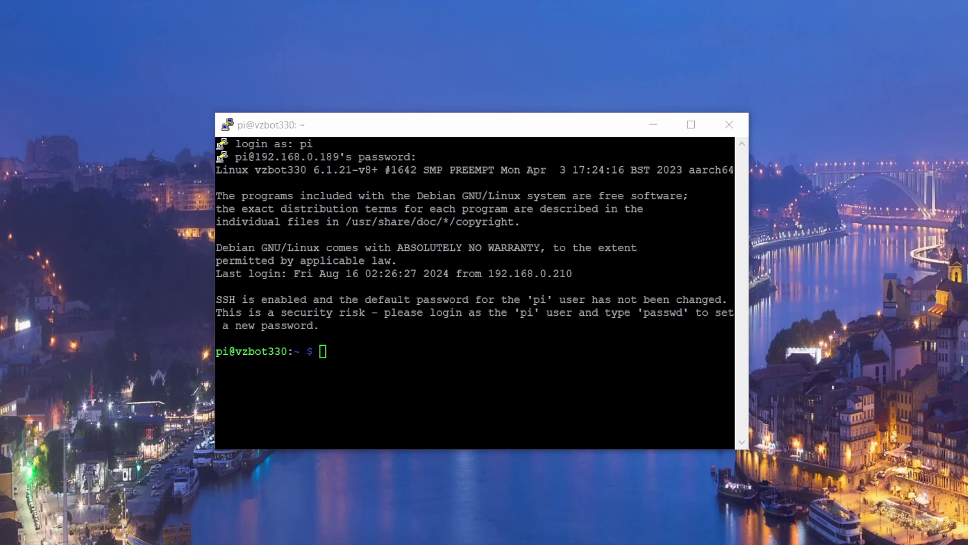
Refresh the Pi's package lists with sudo apt-get update, entering the sudo password.
right_click(360, 356)
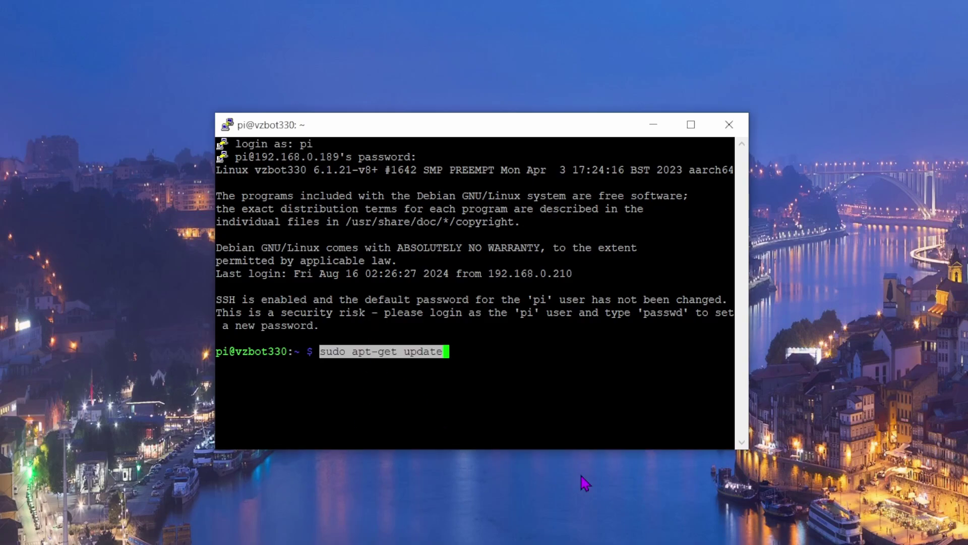
key("Return")
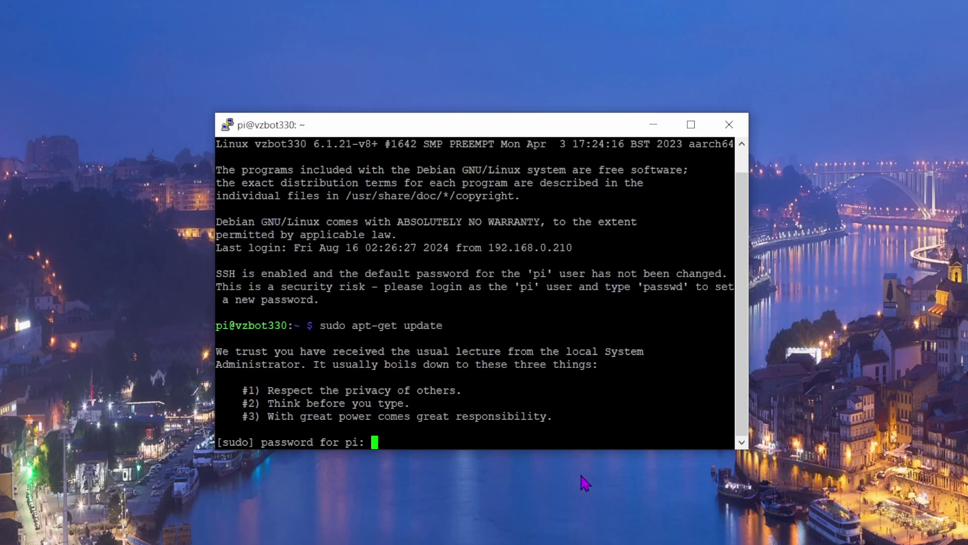
key("Return")
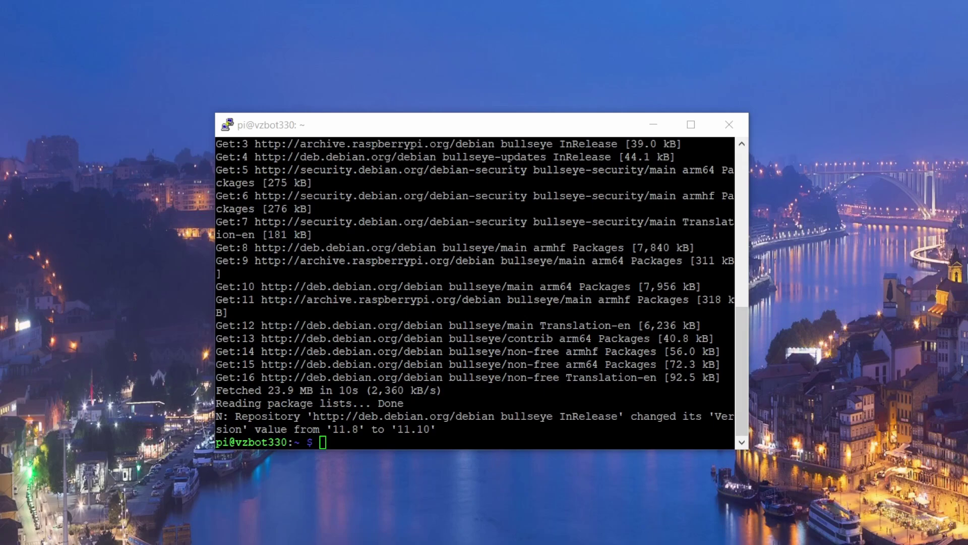
Upgrade the 89 outdated packages with sudo apt-get upgrade, confirming the prompt.
type("sudo apt-get upgrade")
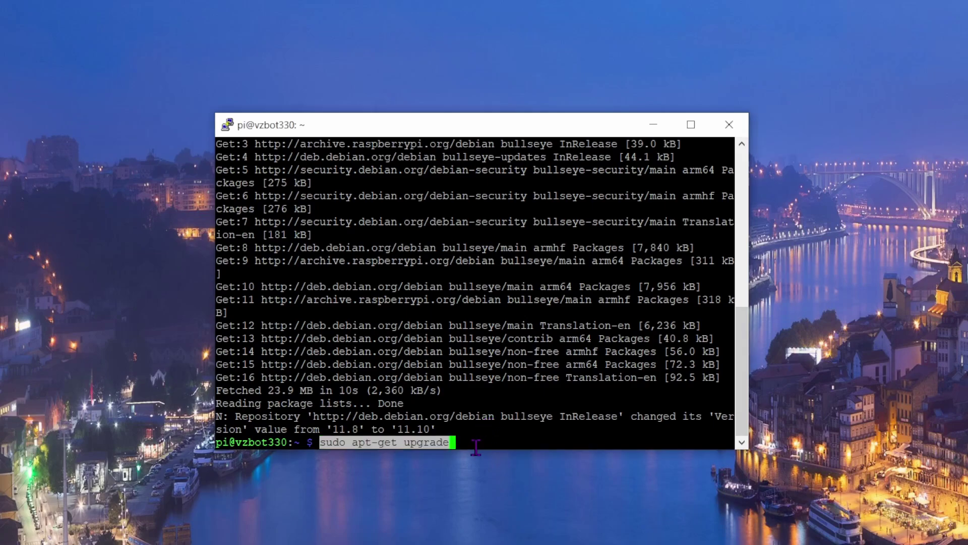
key("Return")
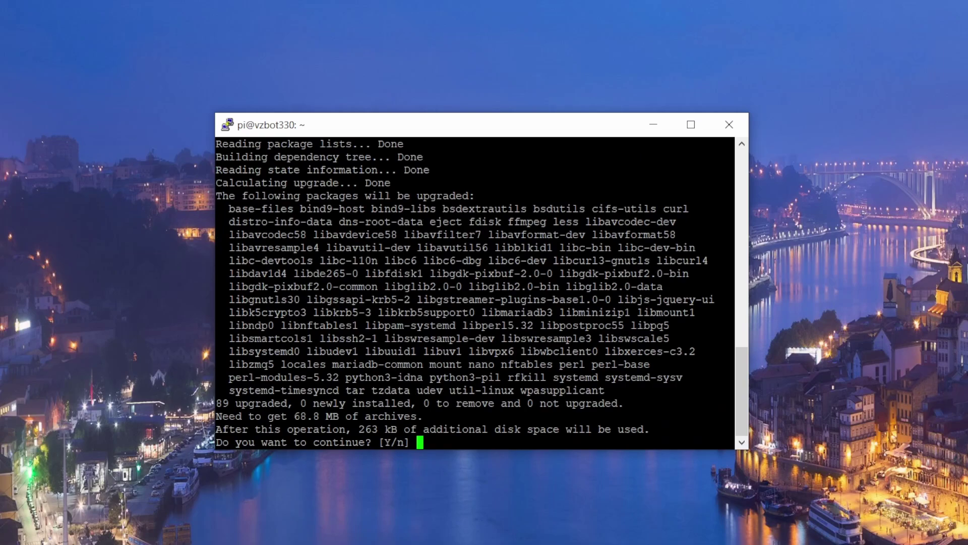
key("Return")
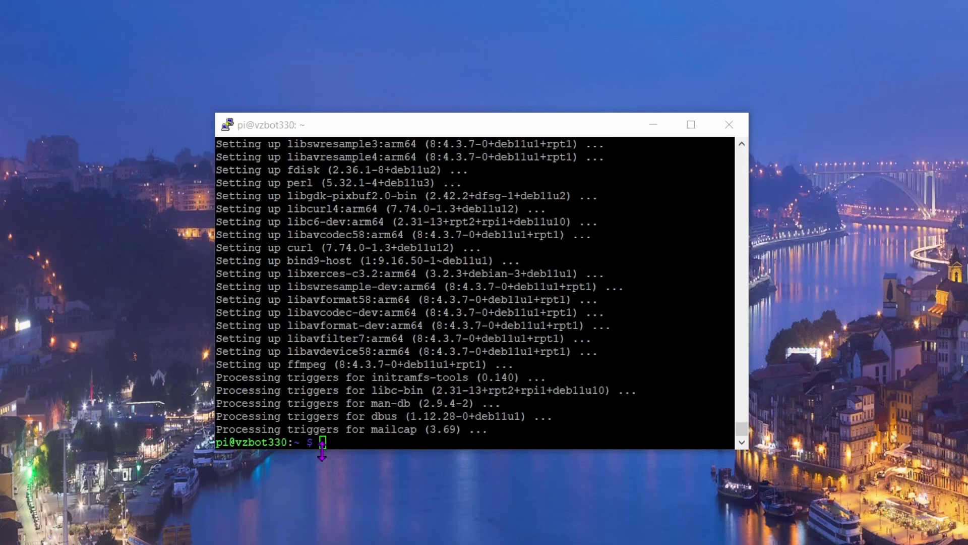
Change into ~/klipper and launch make menuconfig.
right_click(359, 439)
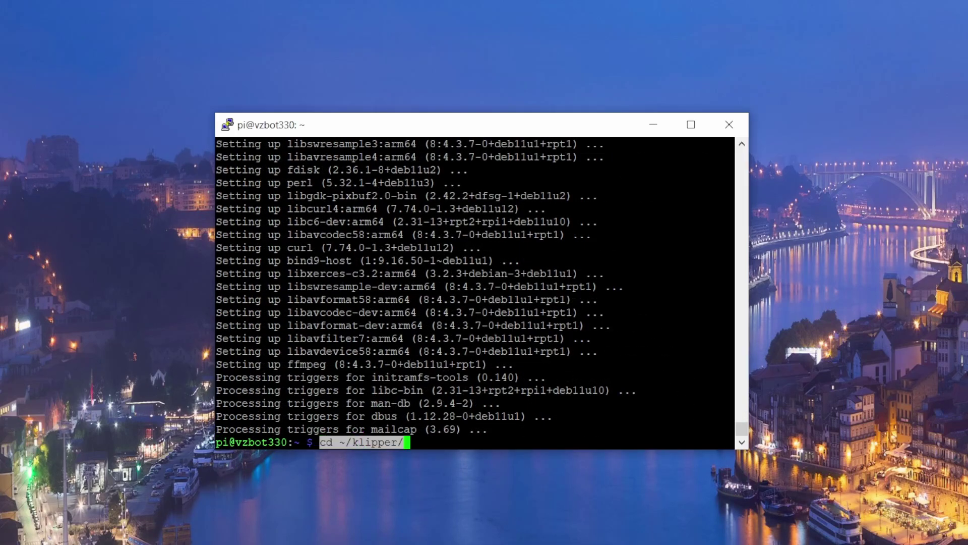
key("Return")
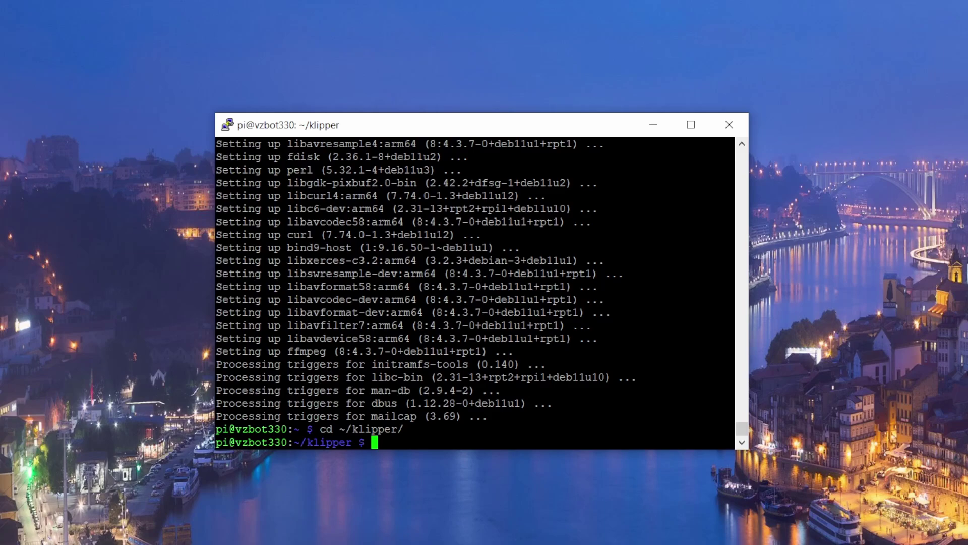
type("make menuconfig")
key("Return")
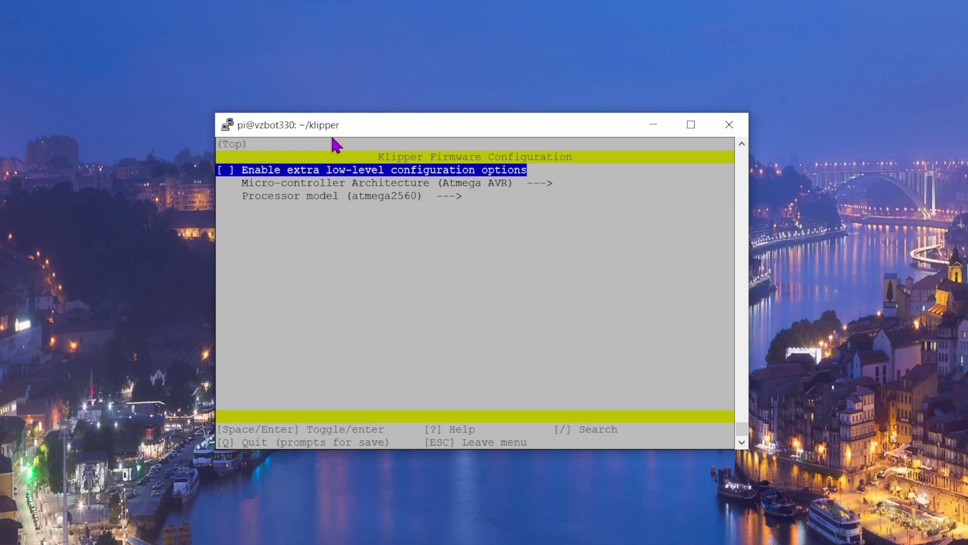
Enable extra low-level options and set the architecture to STMicroelectronics STM32.
key("space")
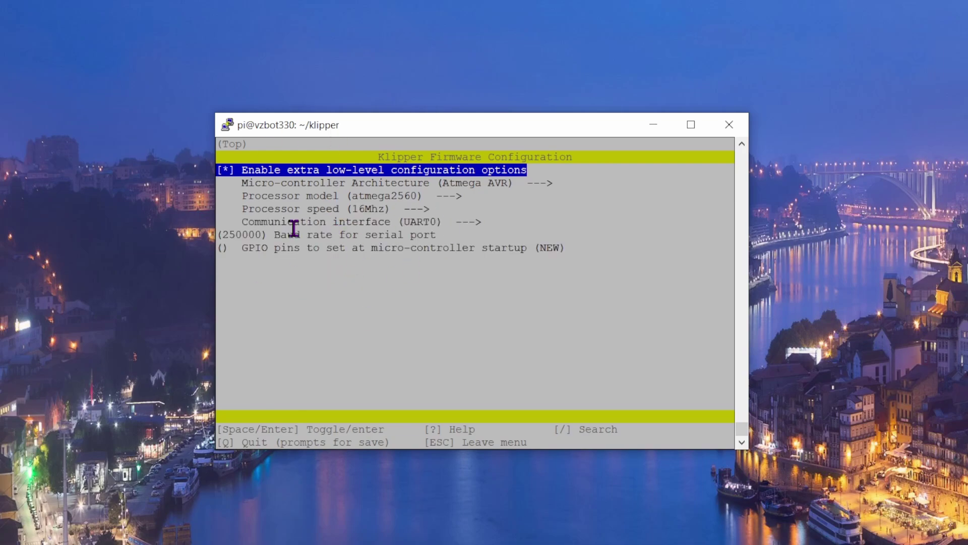
key("Down")
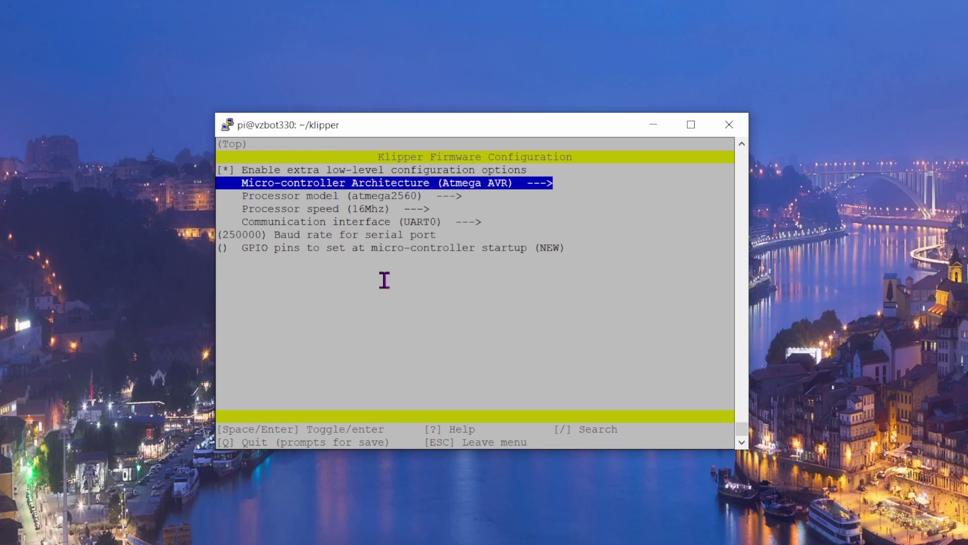
key("Return")
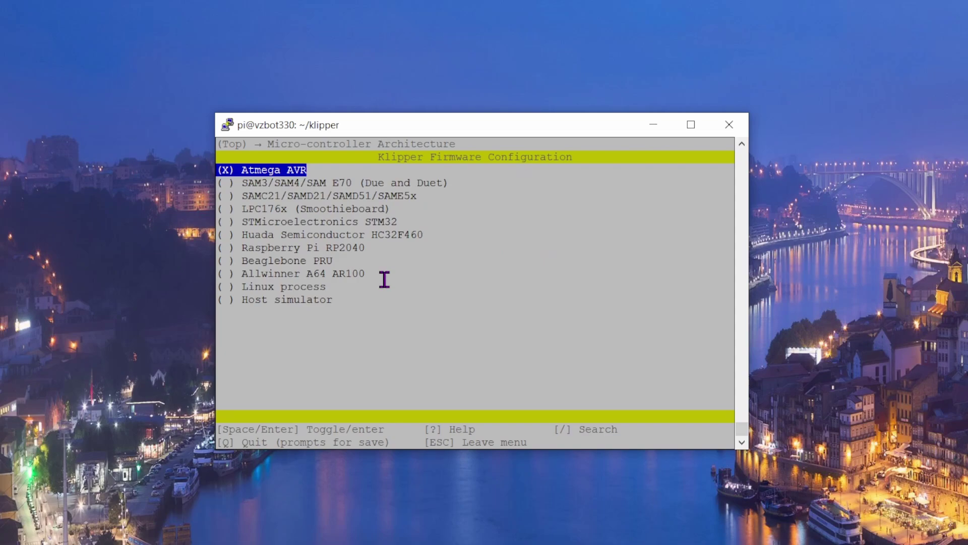
key("Down")
key("Down")
key("Down")
key("Down")
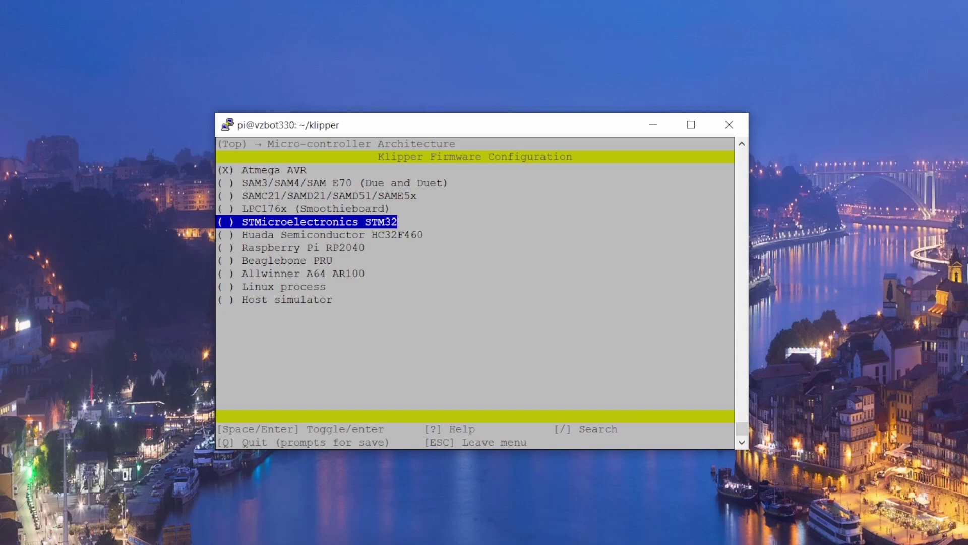
key("Return")
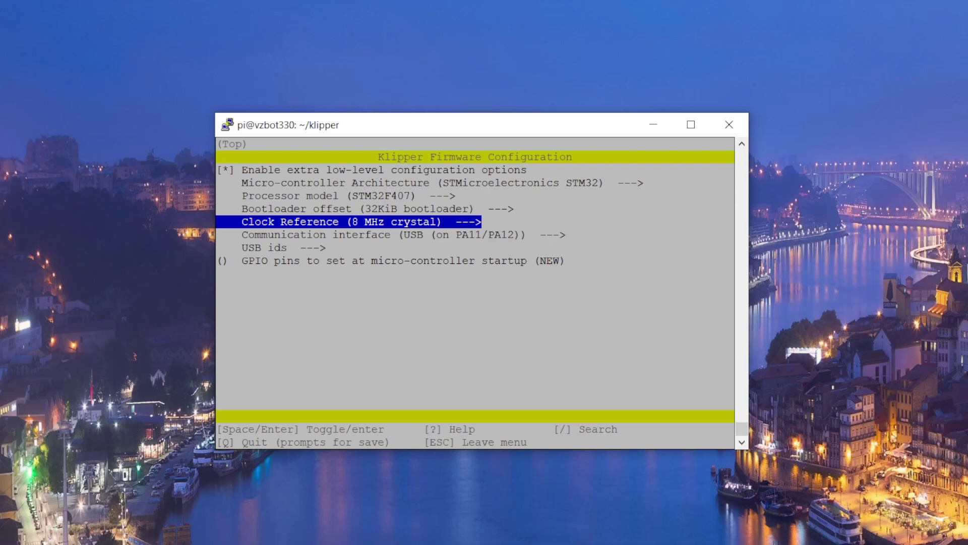
Set the processor model to STM32H743.
key("Up")
key("Up")
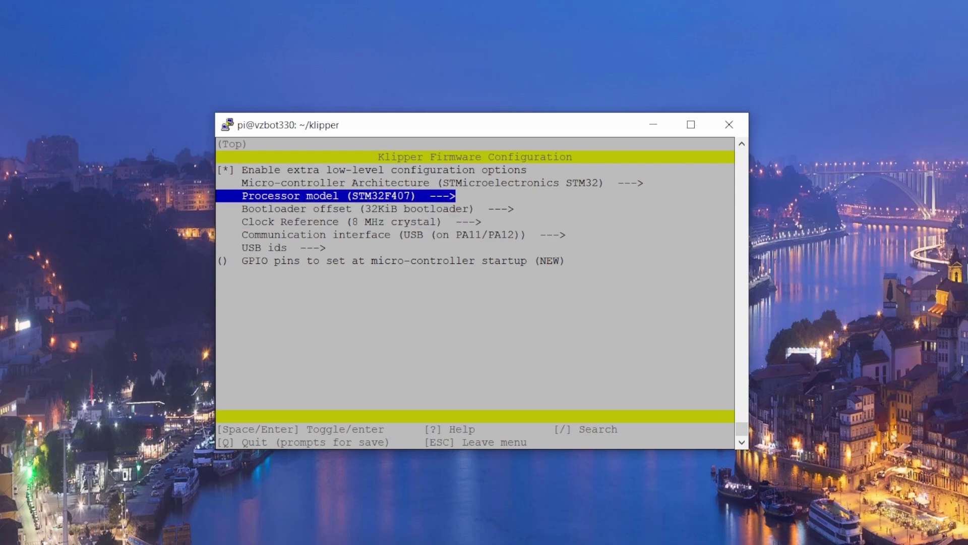
key("Return")
key("Down")
key("Down")
key("Down")
key("Down")
key("Down")
key("Down")
key("Down")
key("Down")
key("Down")
key("Down")
key("Down")
key("Down")
key("Down")
key("Down")
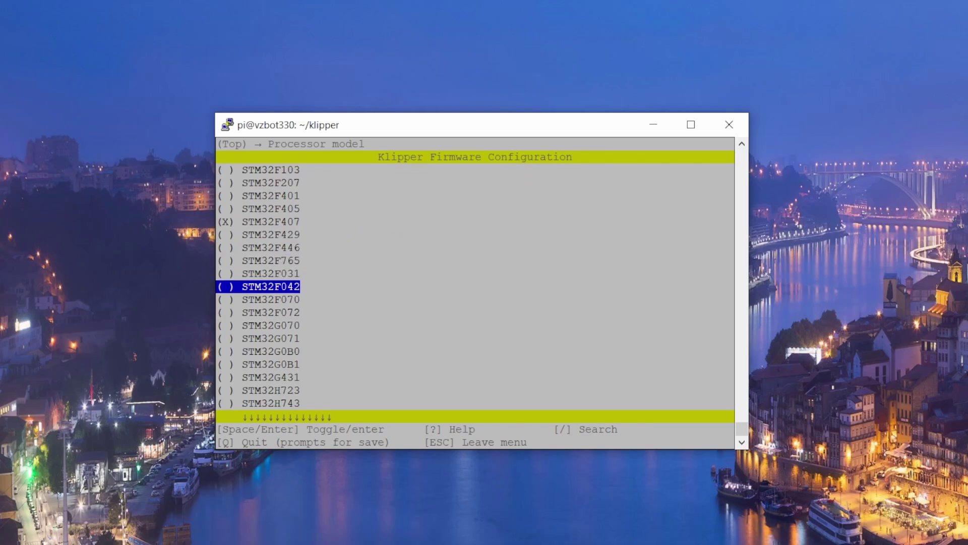
key("Down")
key("Up")
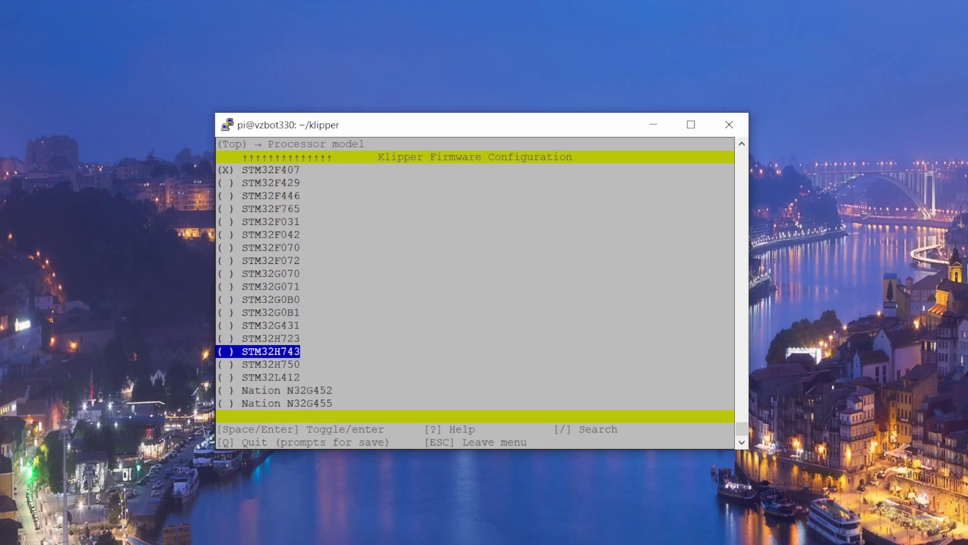
key("Return")
key("Down")
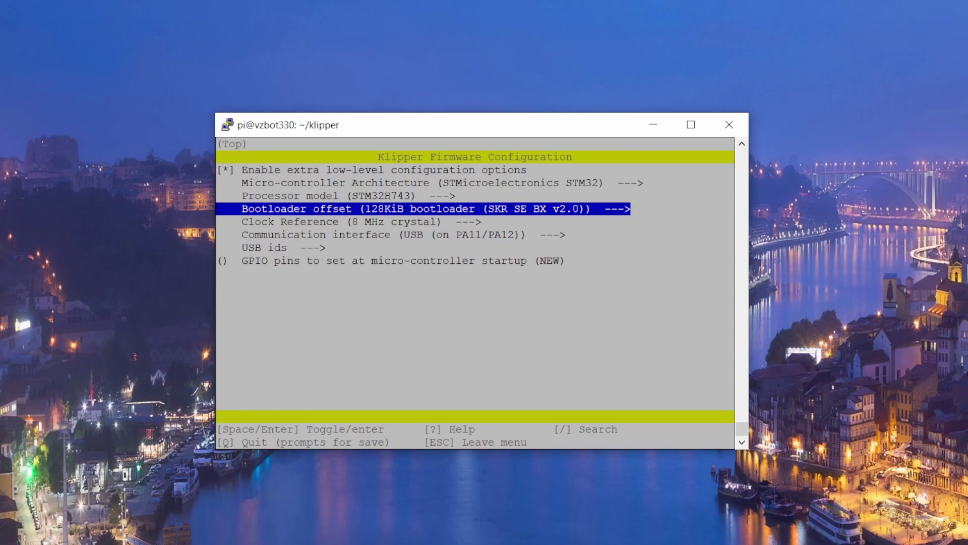
Set the clock reference to 25 MHz crystal.
key("Down")
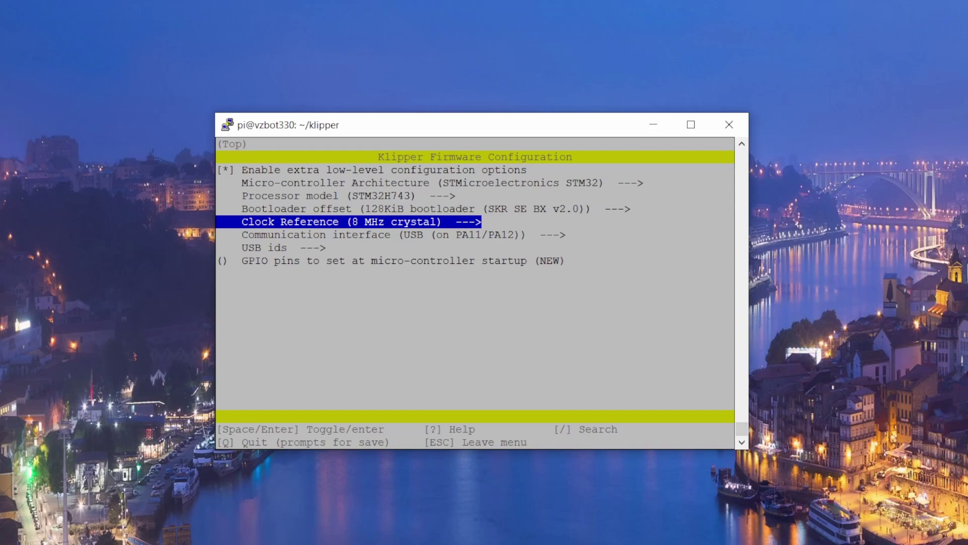
key("Return")
key("Down")
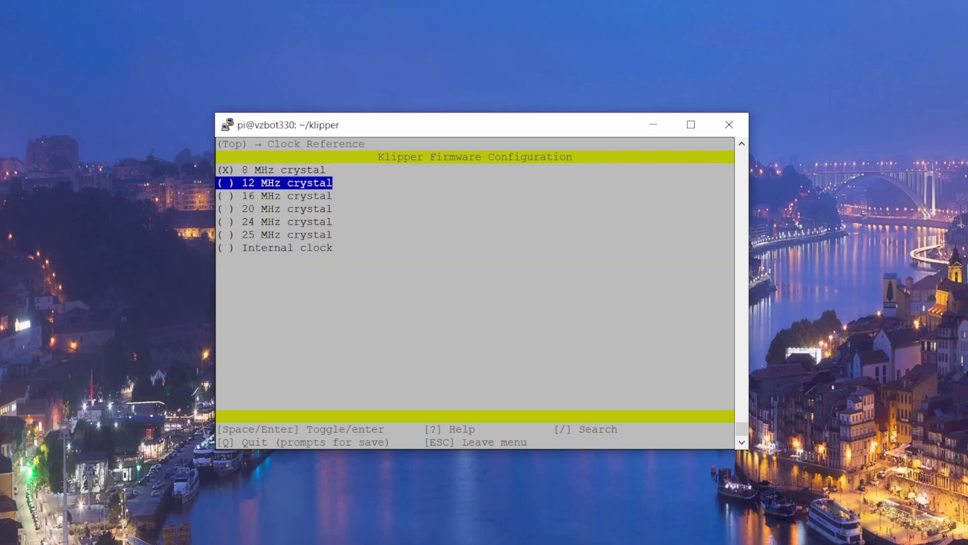
key("Down")
key("Down")
key("Down")
key("Down")
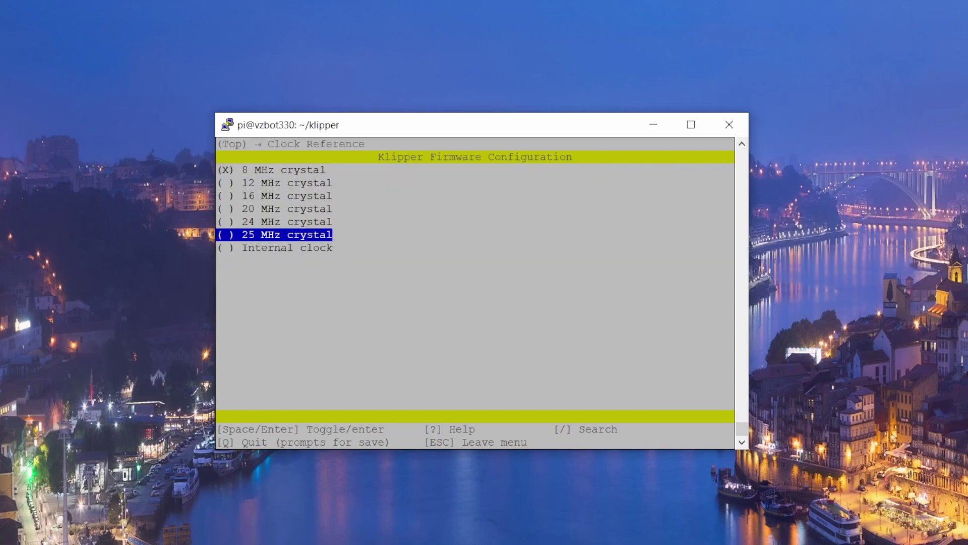
key("Return")
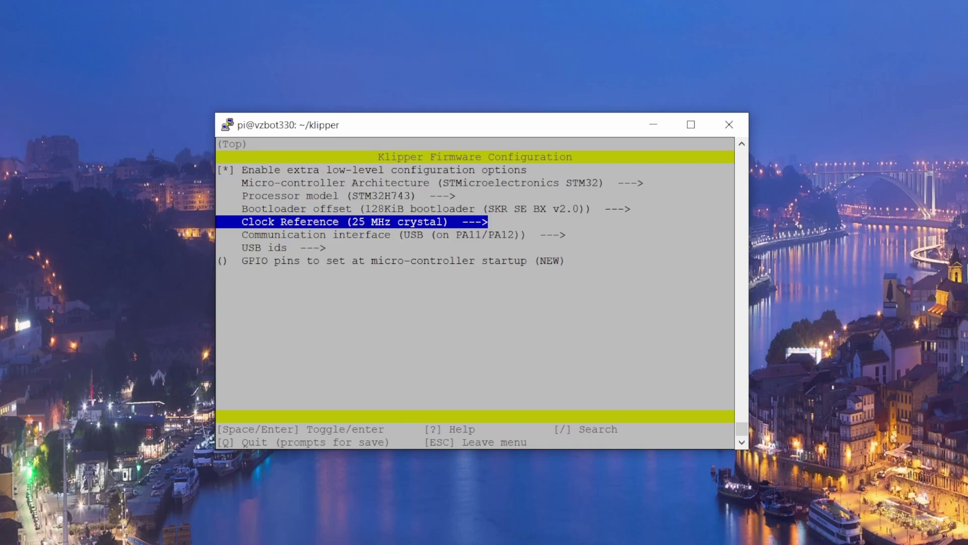
Set the startup GPIO pins to !PF8 and save the configuration on exit.
key("Down")
key("Down")
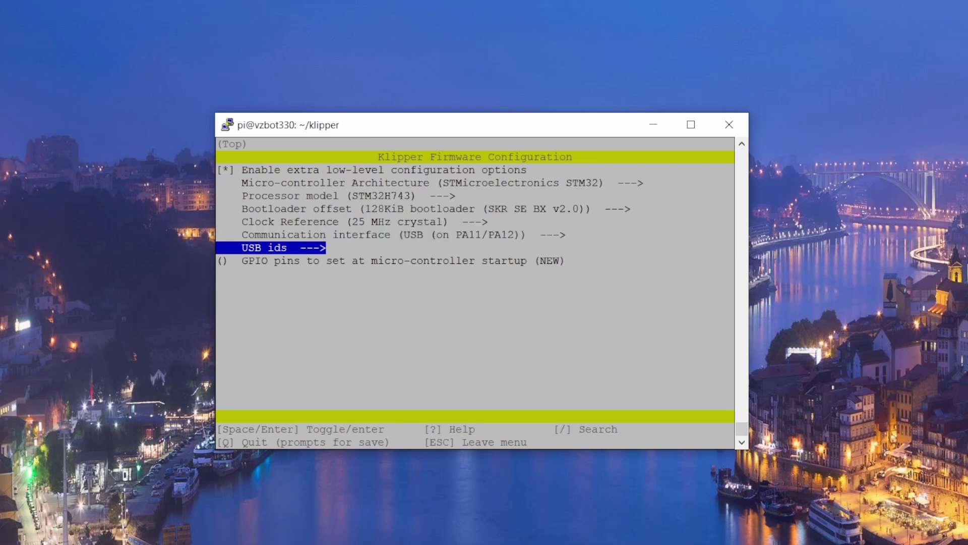
key("Down")
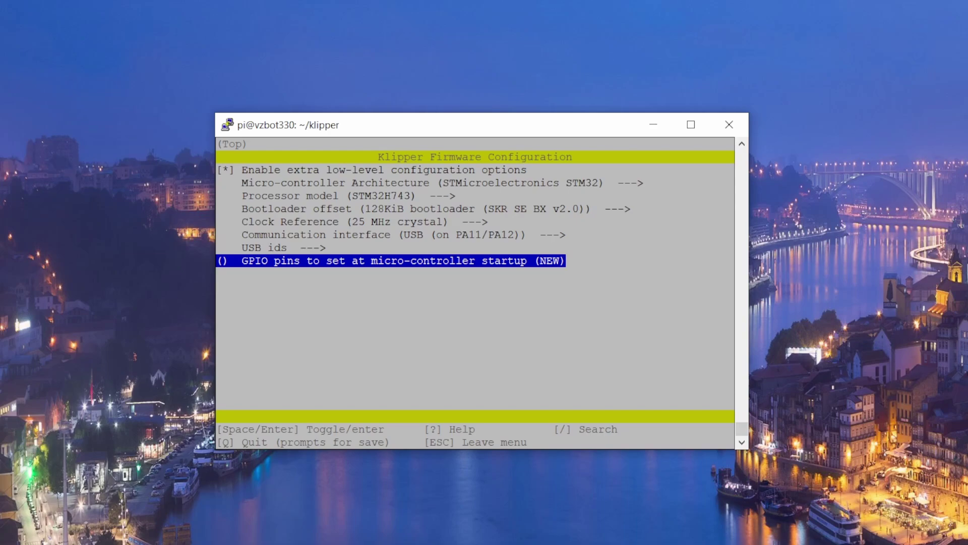
key("Return")
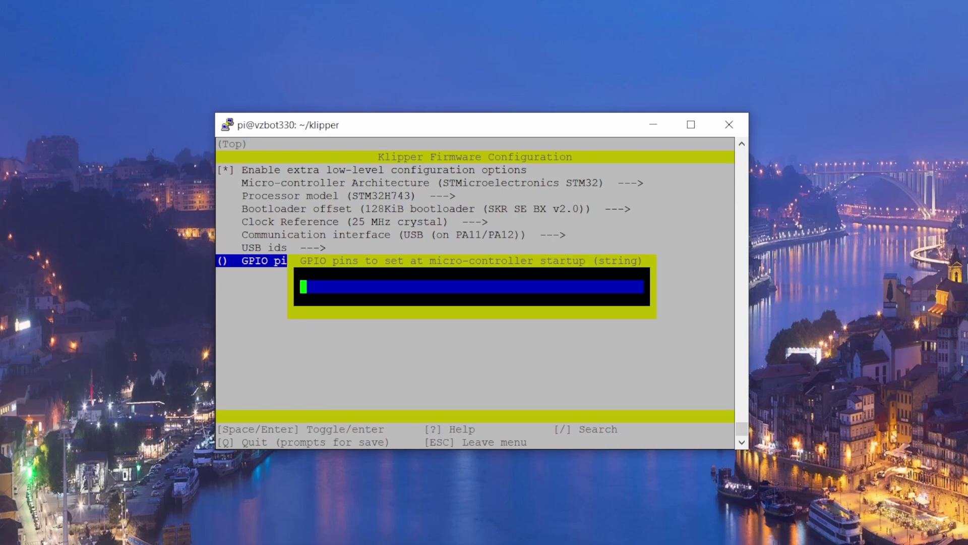
type("!PF8")
key("Return")
key("q")
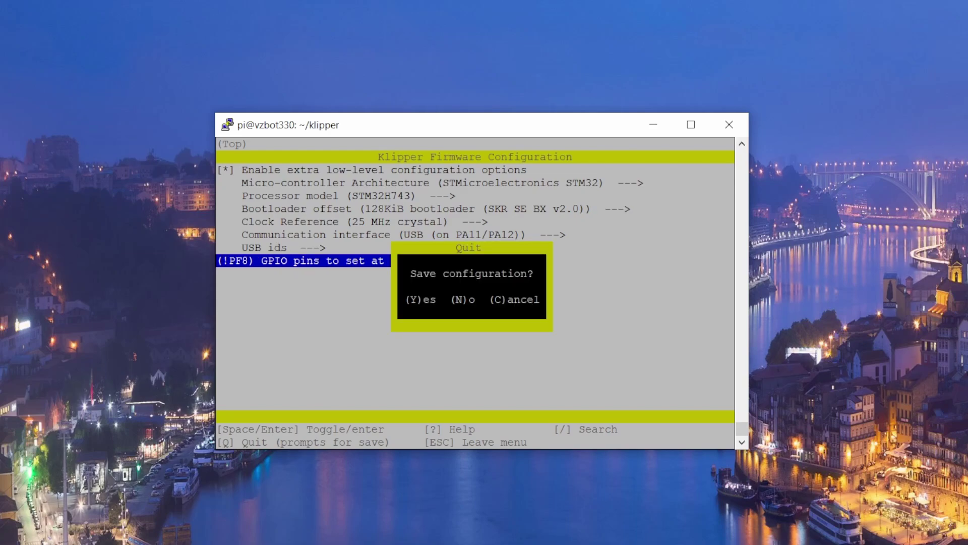
key("y")
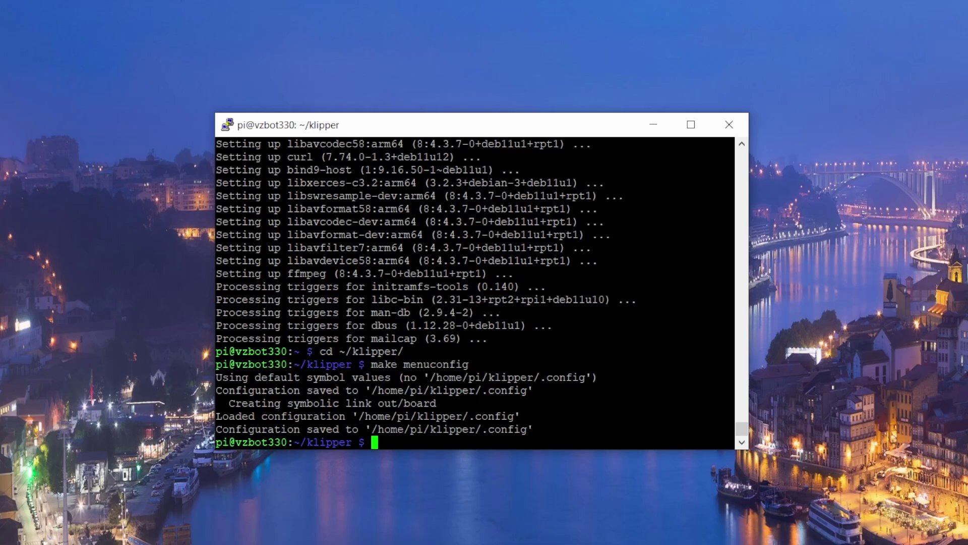
Build the Klipper firmware with make, producing out/klipper.bin.
type("make")
key("Return")
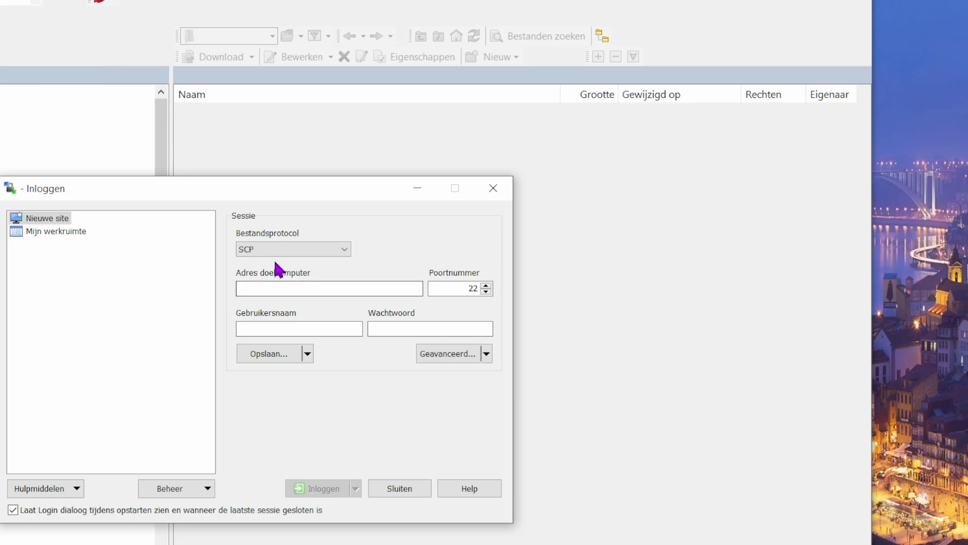
Log in to 192.168.0.189 over SCP as pi, accepting the server key.
left_click(279, 250)
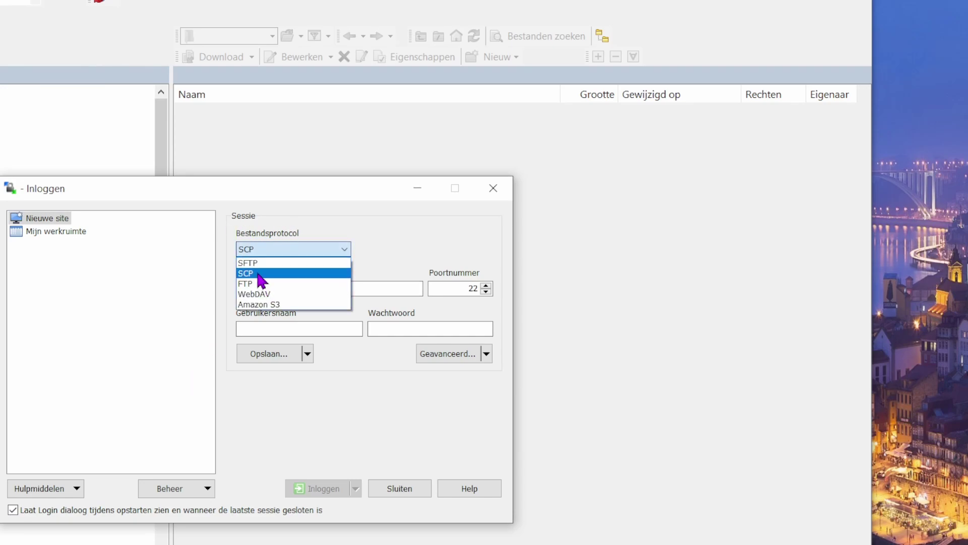
left_click(259, 277)
left_click(275, 288)
type("192.1")
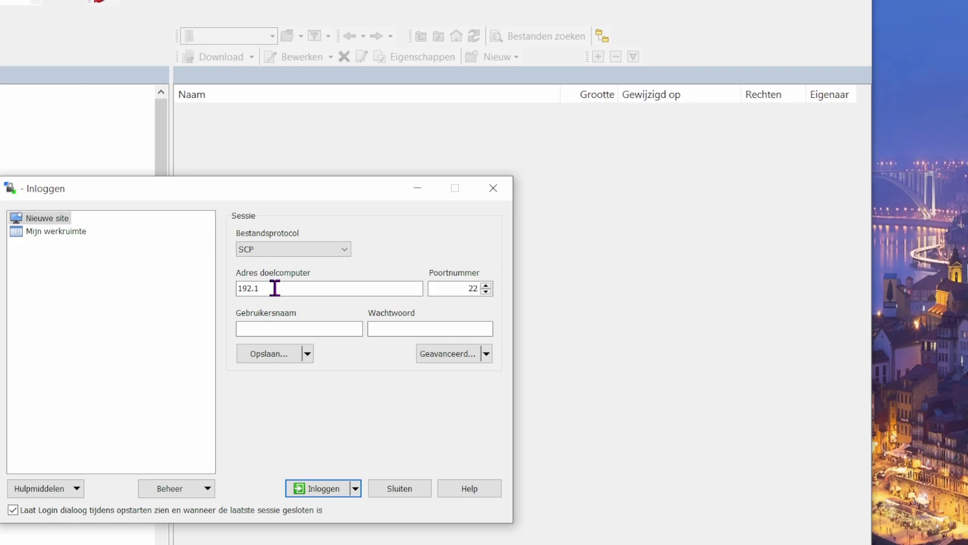
type("68.0.189")
left_click(288, 331)
type("pi")
key("Tab")
type("raspb")
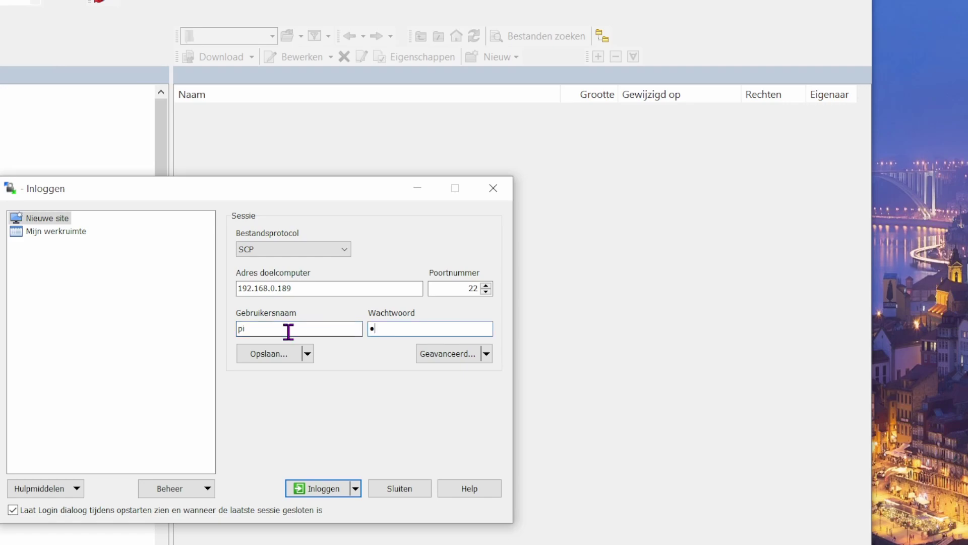
type("erryy")
key("BackSpace")
key("BackSpace")
key("BackSpace")
key("BackSpace")
key("BackSpace")
key("BackSpace")
key("BackSpace")
key("BackSpace")
key("BackSpace")
key("BackSpace")
type("raspberry")
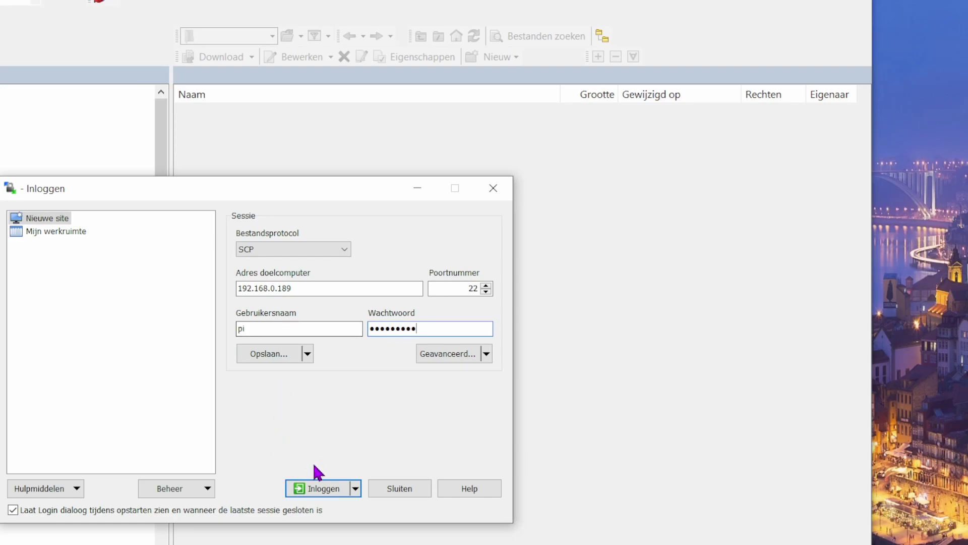
left_click(310, 489)
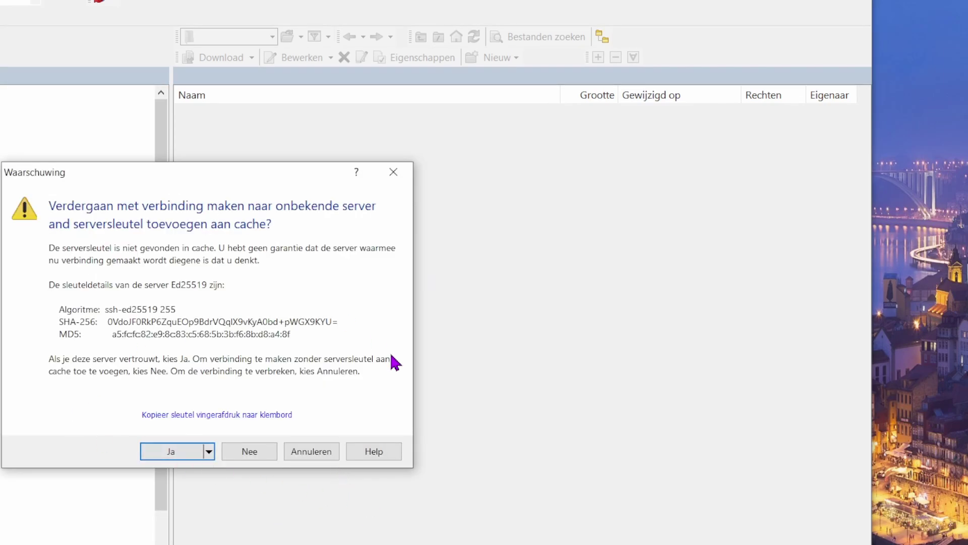
left_click(160, 451)
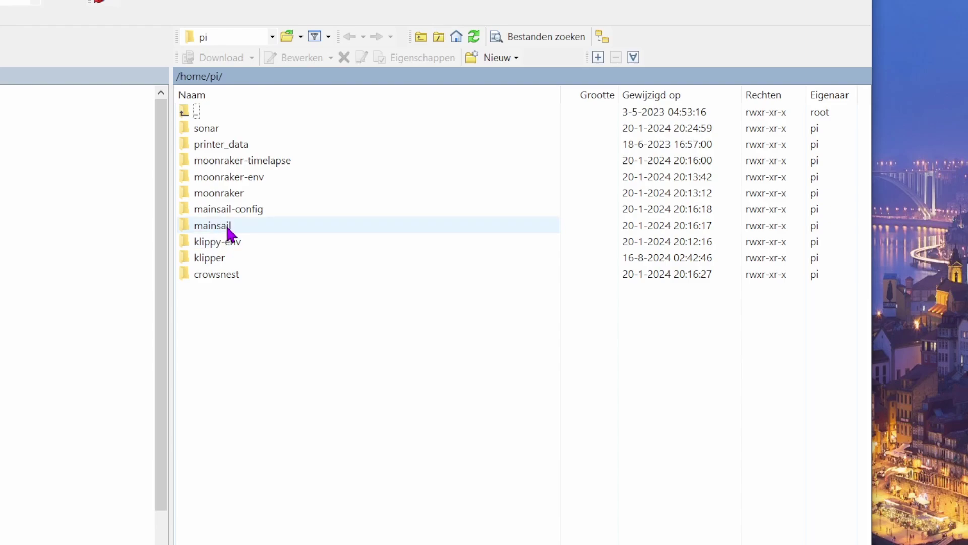
Open klipper/out and move klipper.bin to the desktop.
double_click(218, 258)
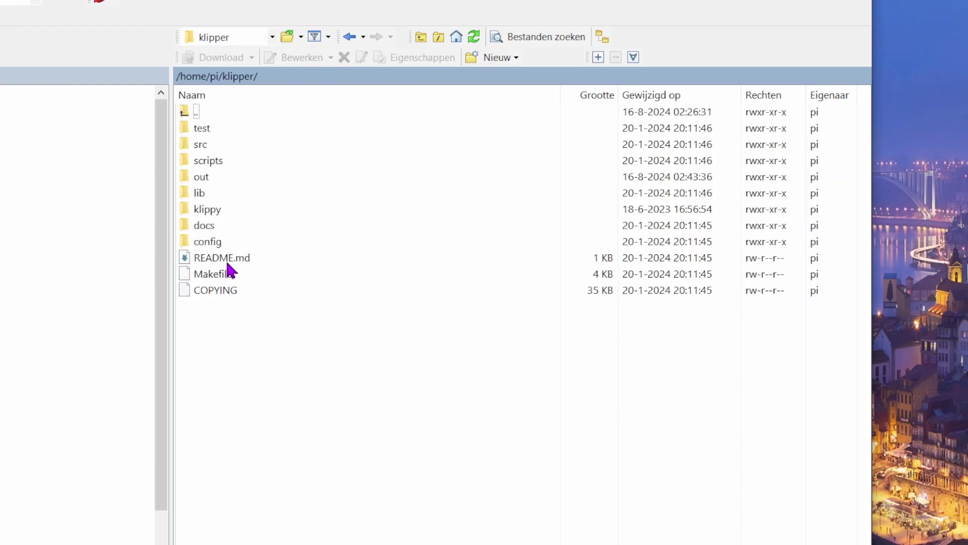
double_click(209, 181)
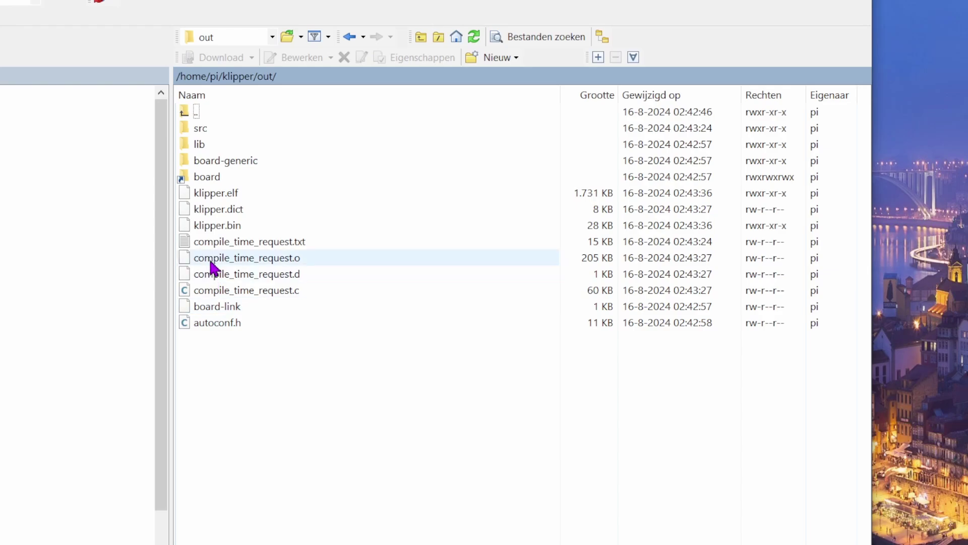
left_click(212, 225)
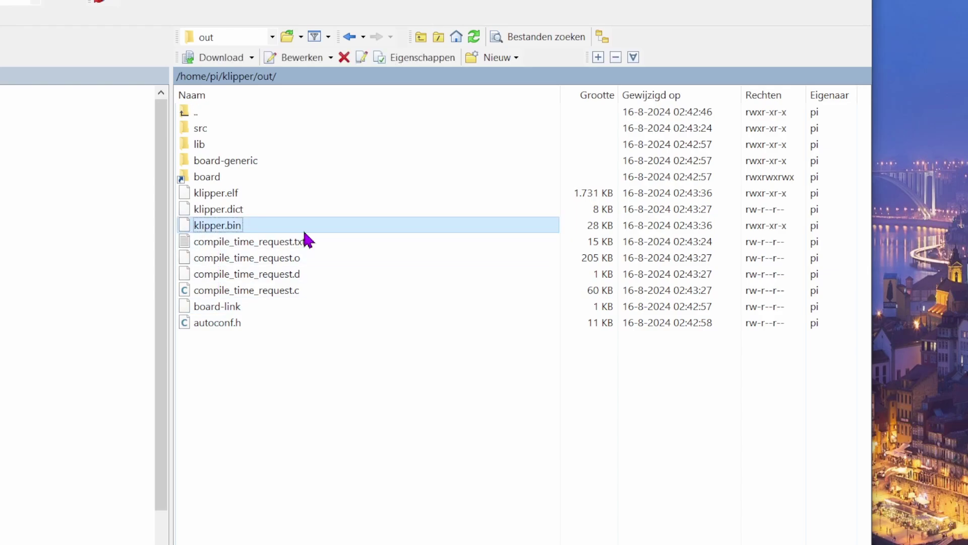
left_click(222, 229, "ctrl")
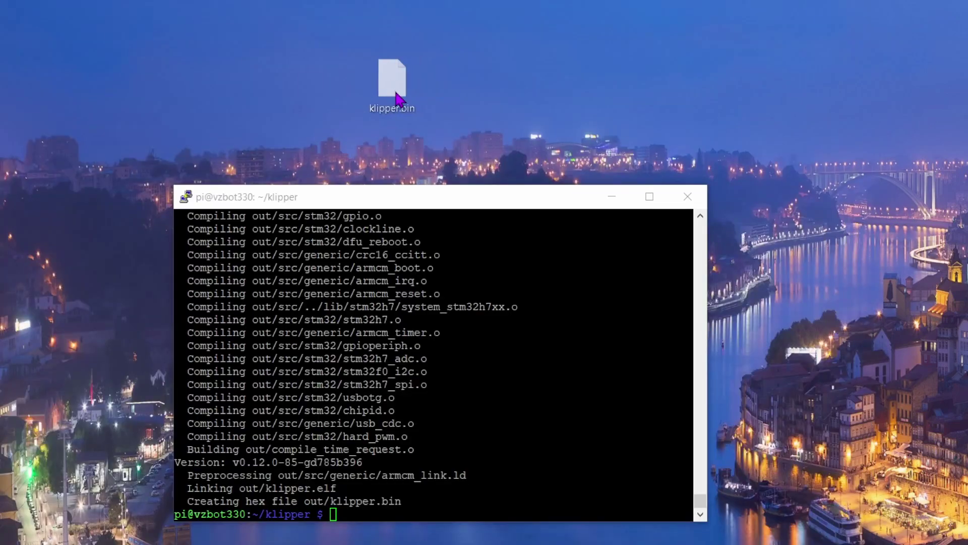
Rename the desktop klipper.bin file to fimware.bin.
left_click(404, 126)
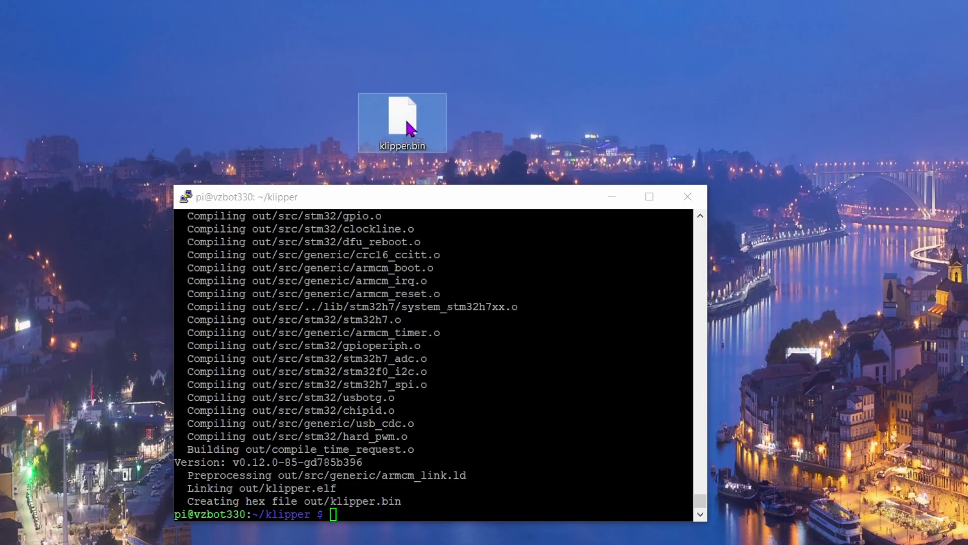
left_click(405, 146)
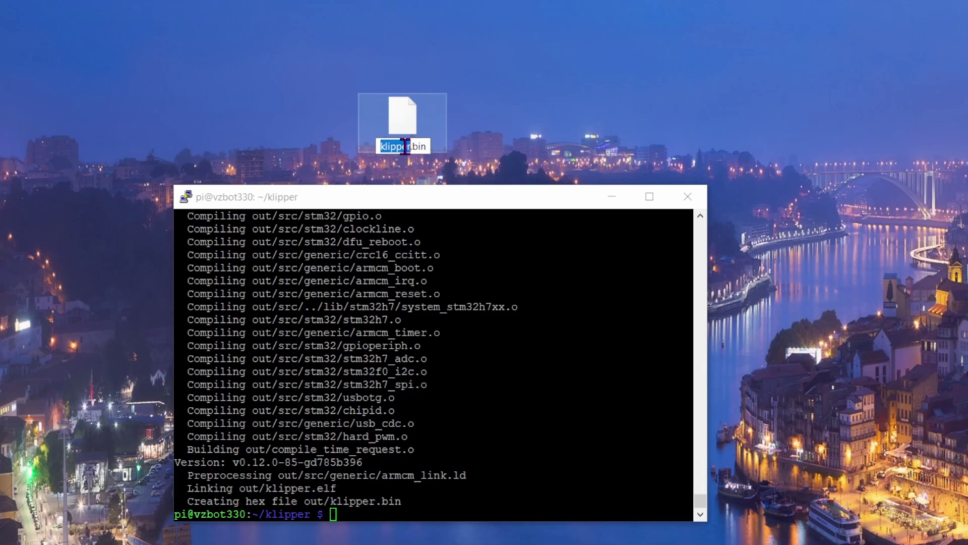
type("fimware")
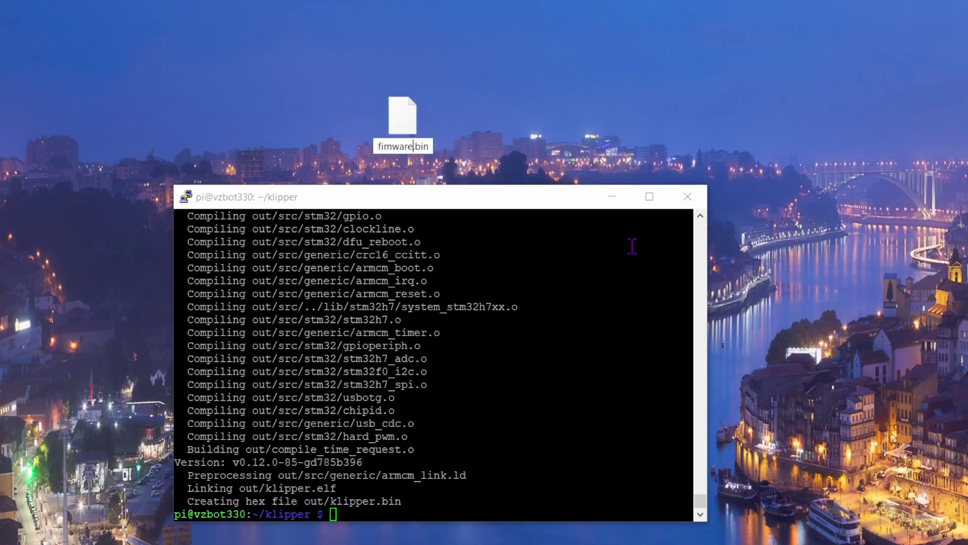
left_click(374, 147)
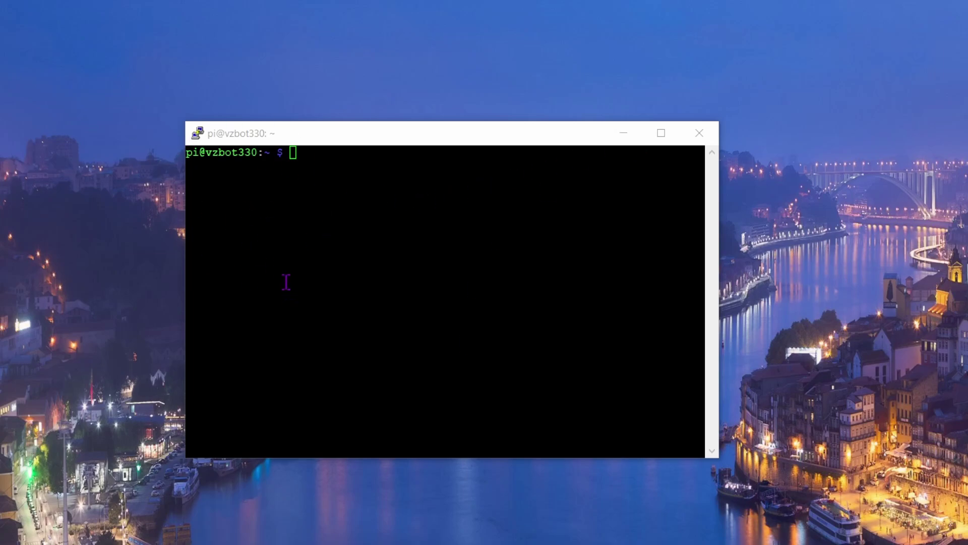
List /dev/serial/by-id/* and copy the Klipper stm32h723xx serial ID.
right_click(338, 170)
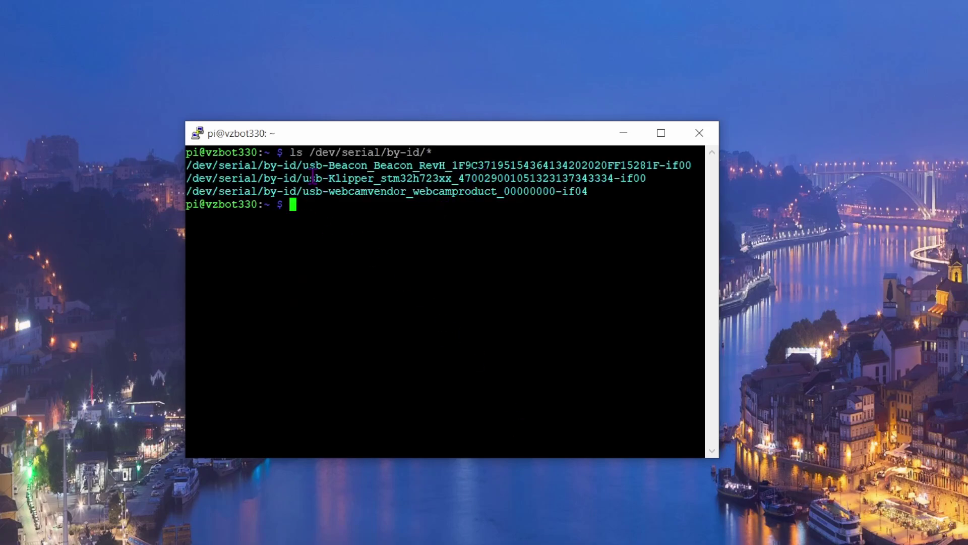
left_click_drag(379, 177, 650, 179)
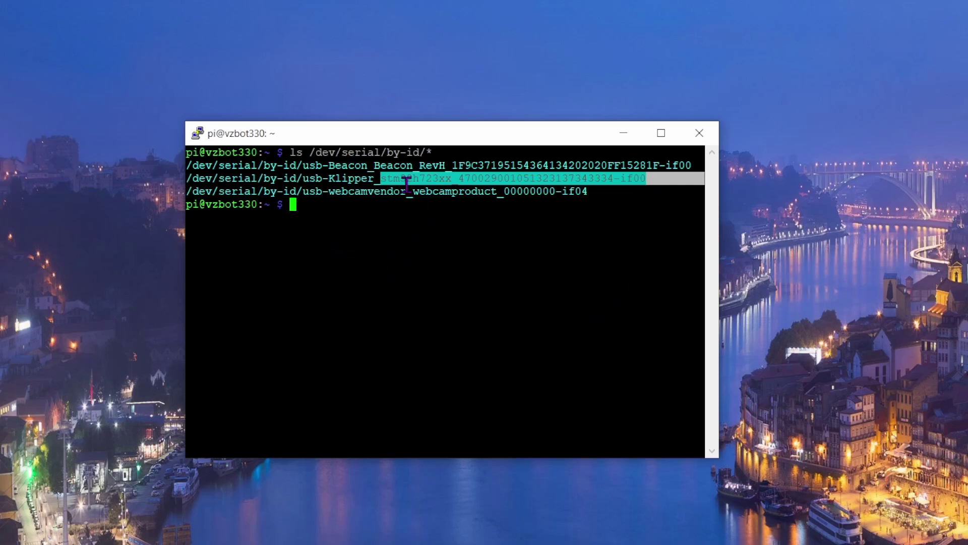
left_click_drag(381, 177, 646, 177)
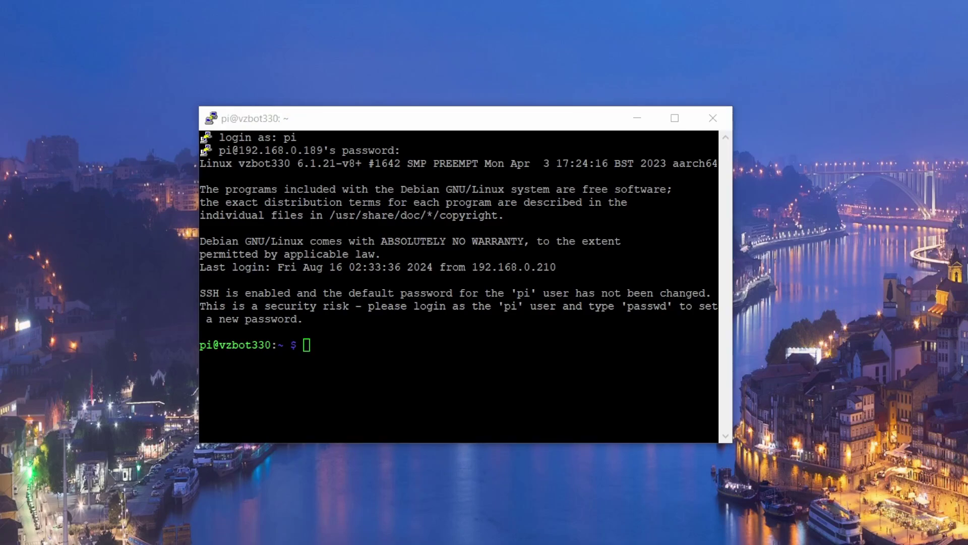
Copy scripts/klipper-mcu.service into /etc/systemd/system/ from the klipper folder.
right_click(369, 346)
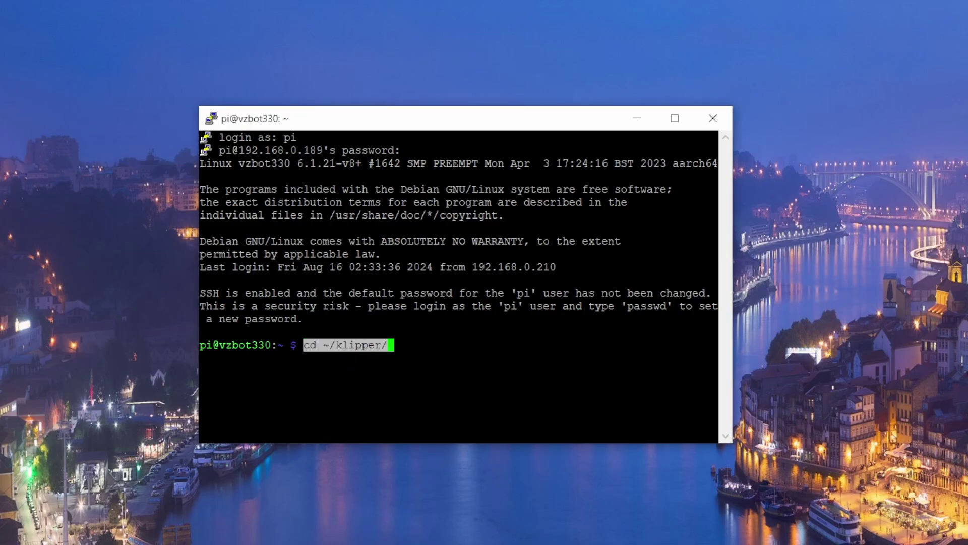
key("Return")
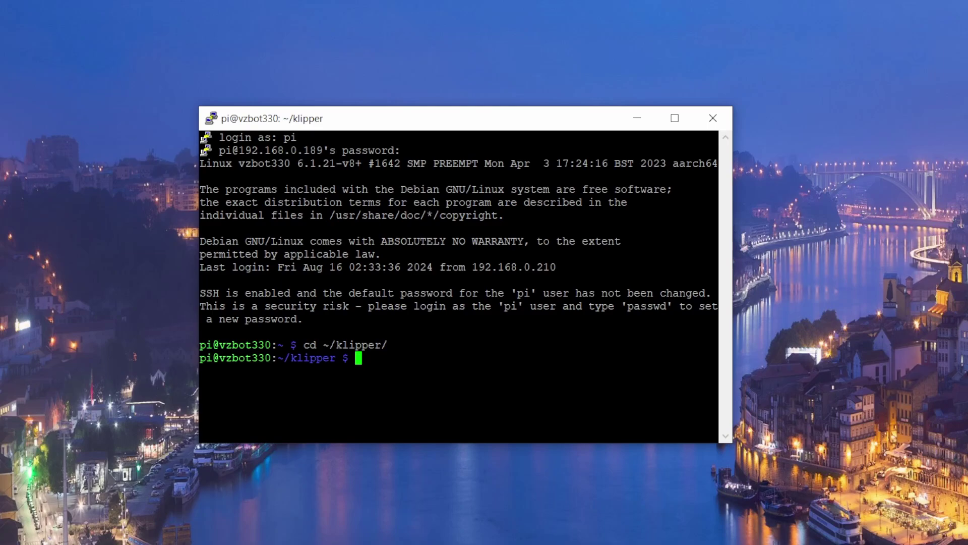
type("sudo cp ./scripts/klipper-mcu.service /etc/systemd/system/")
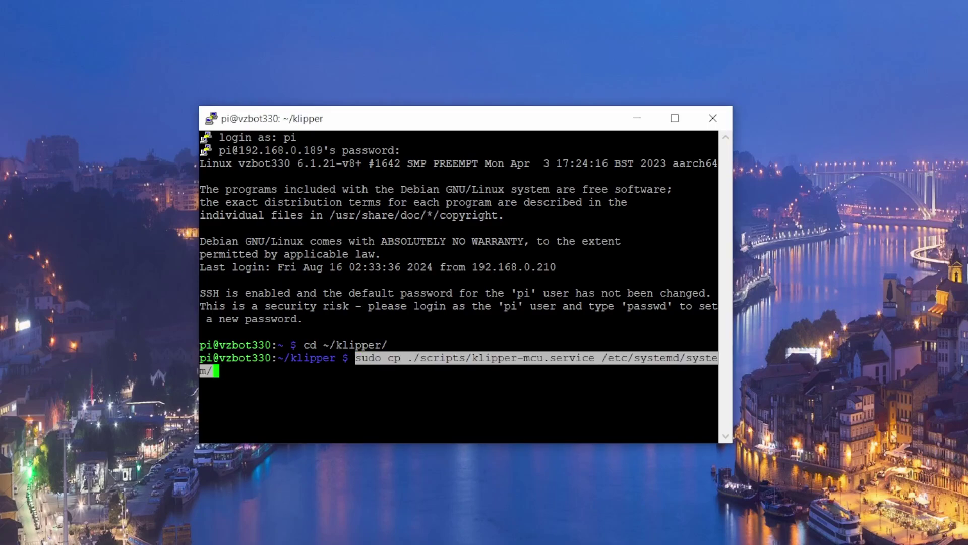
key("Return")
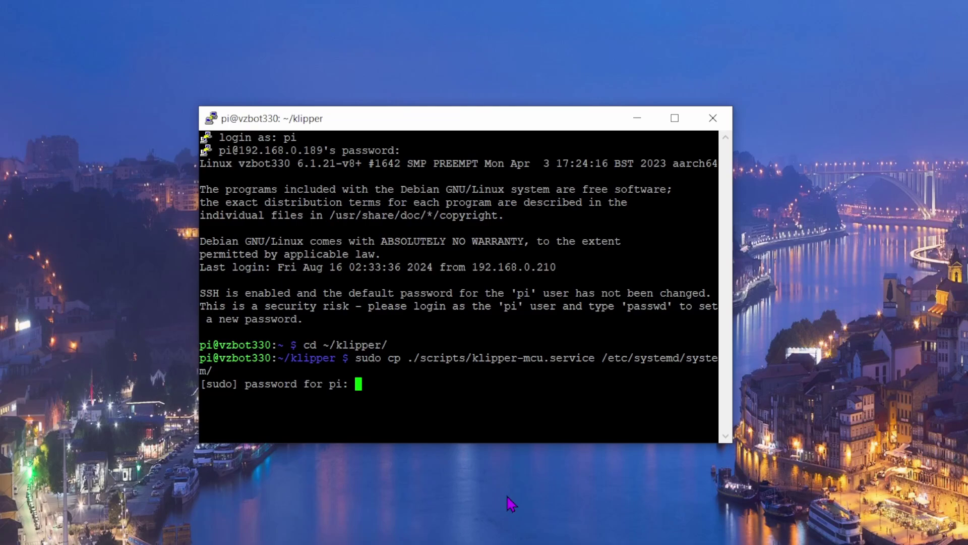
key("Return")
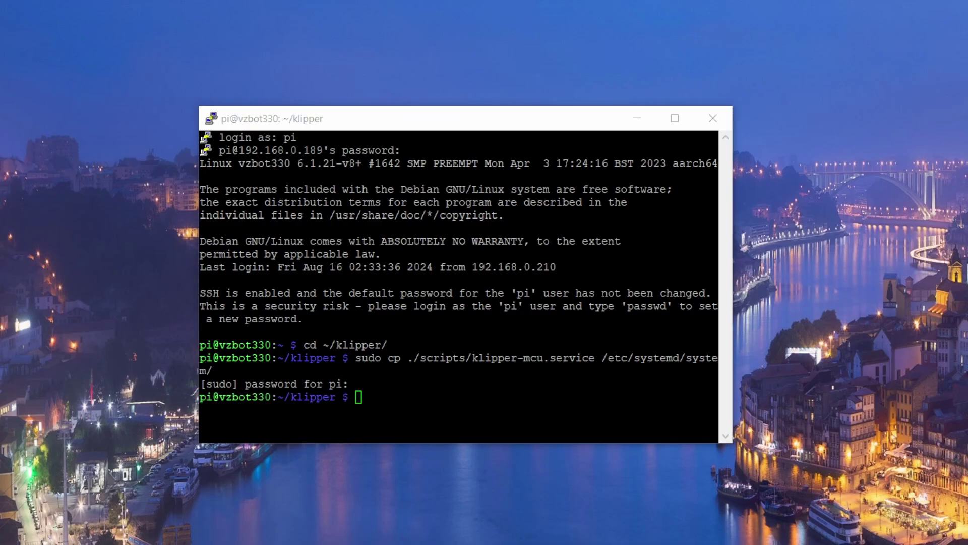
Enable klipper-mcu.service with systemctl and return to ~/klipper for make menuconfig.
right_click(435, 403)
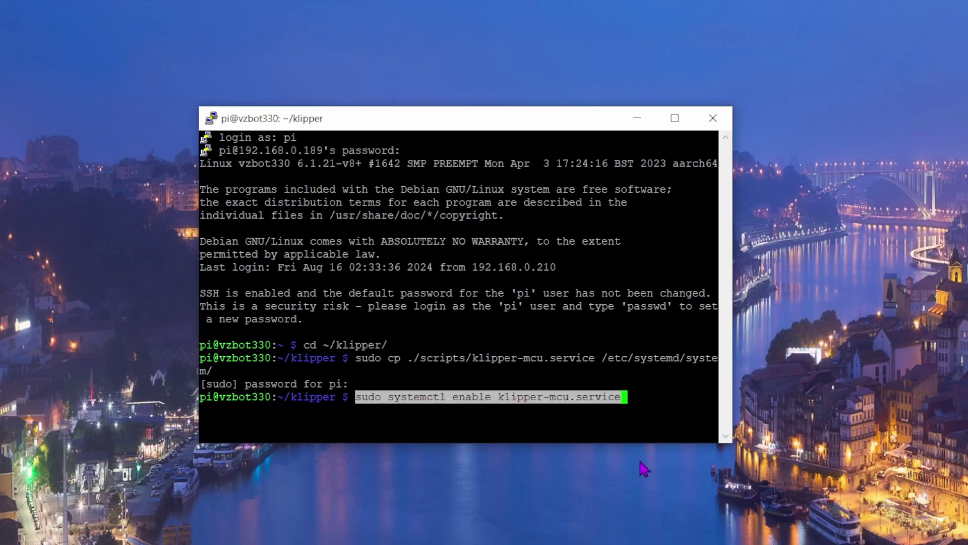
key("Return")
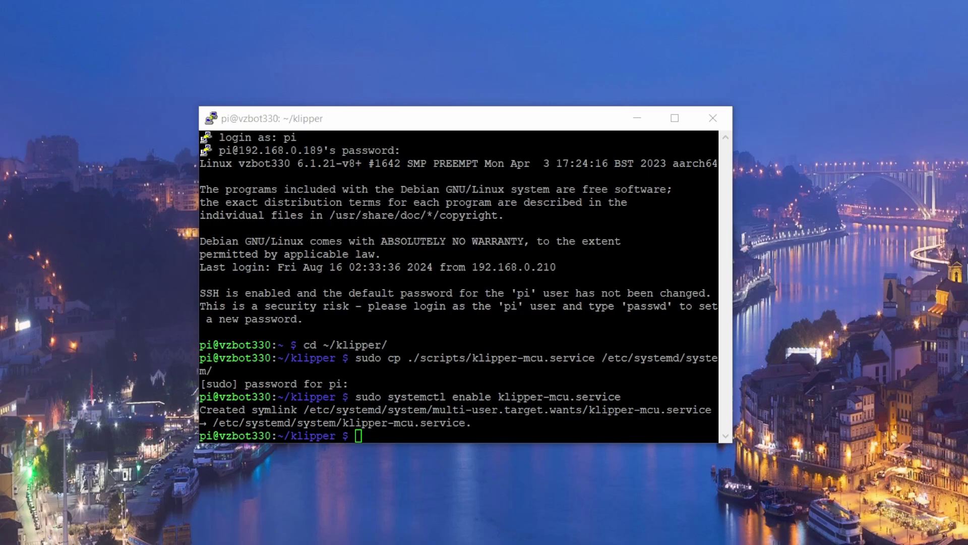
right_click(468, 432)
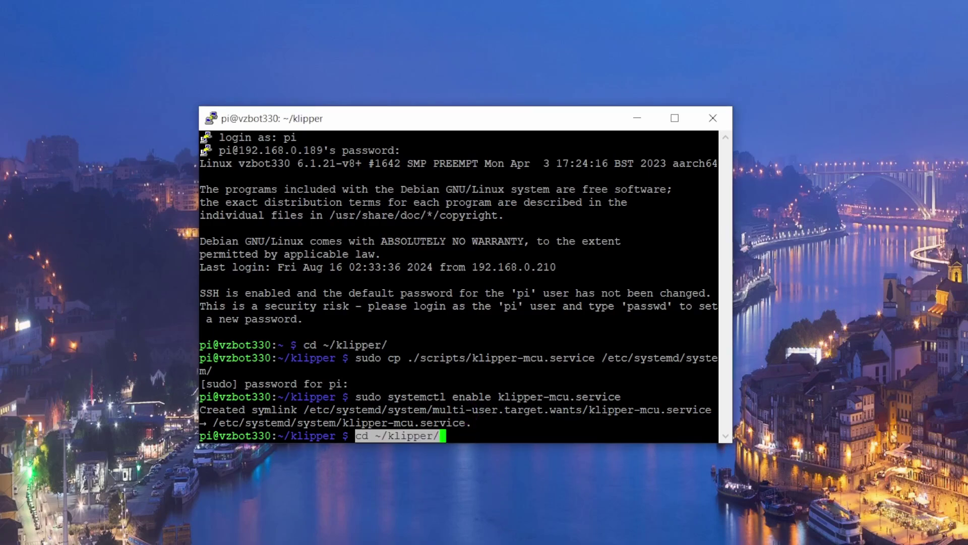
key("Return")
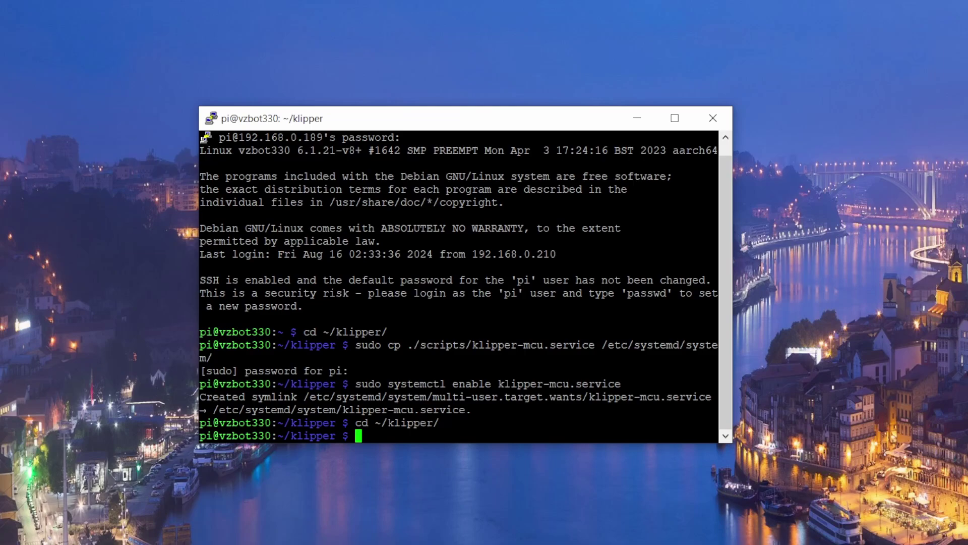
type("make menuconfig")
In make menuconfig, choose Linux process as the Micro-controller Architecture and save the configuration.
key("Return")
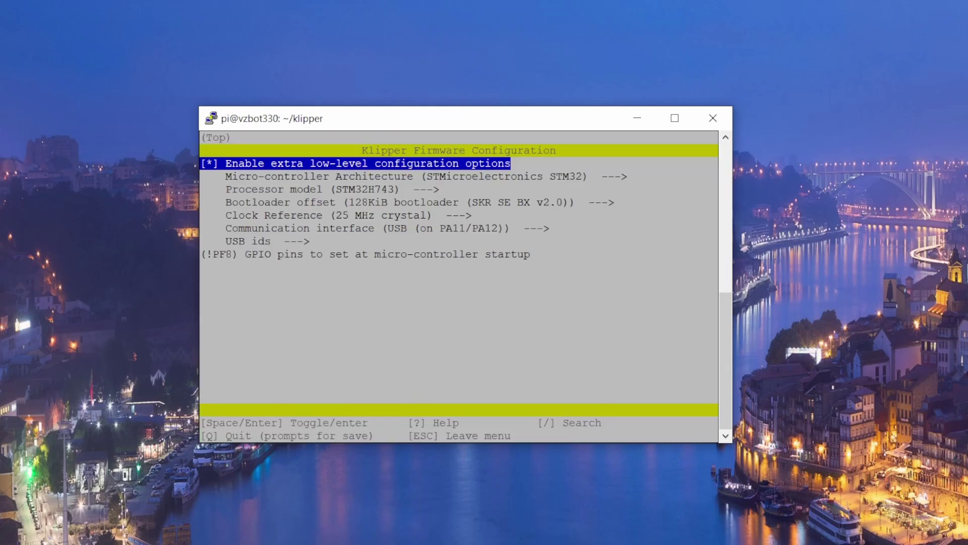
key("Down")
key("Down")
key("Down")
key("Down")
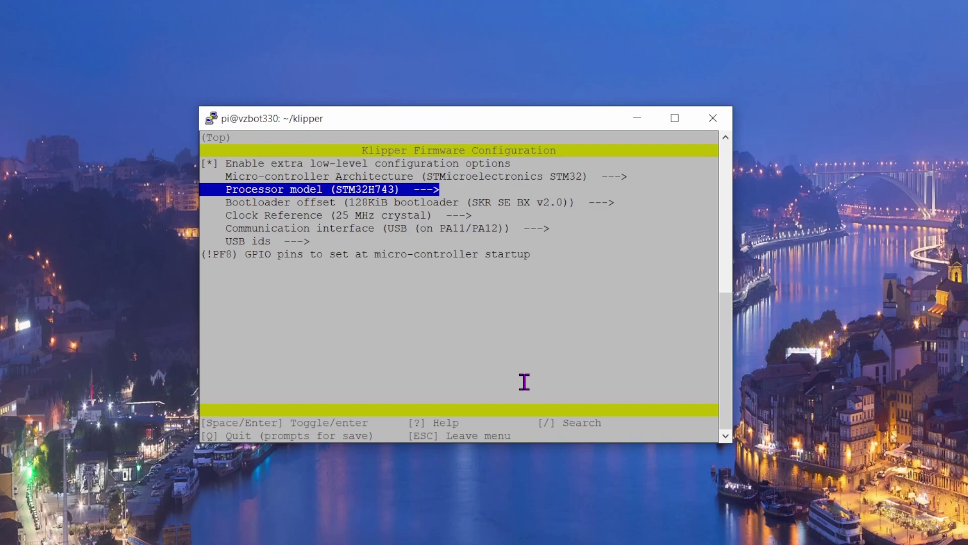
key("Up")
key("Up")
key("Up")
key("Return")
key("Down")
key("Down")
key("Down")
key("Down")
key("Down")
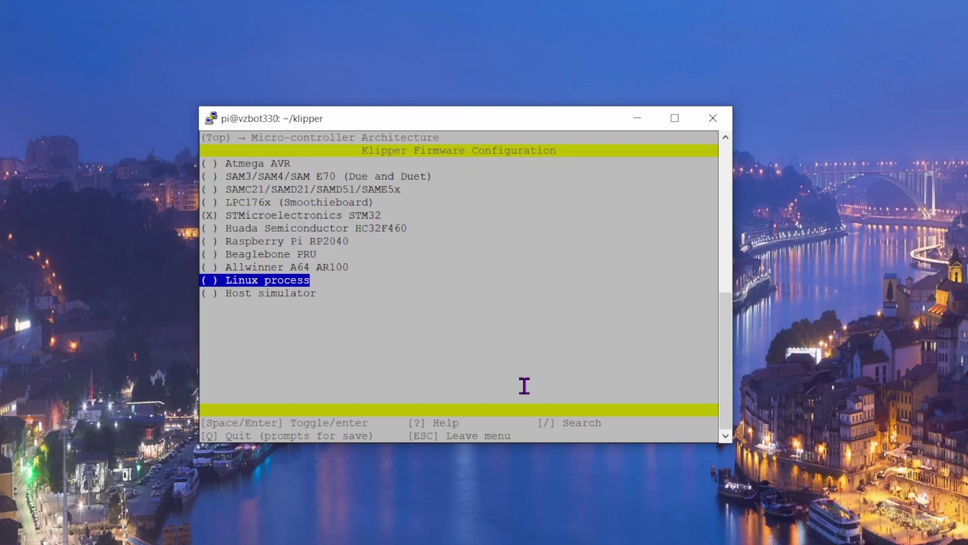
key("Return")
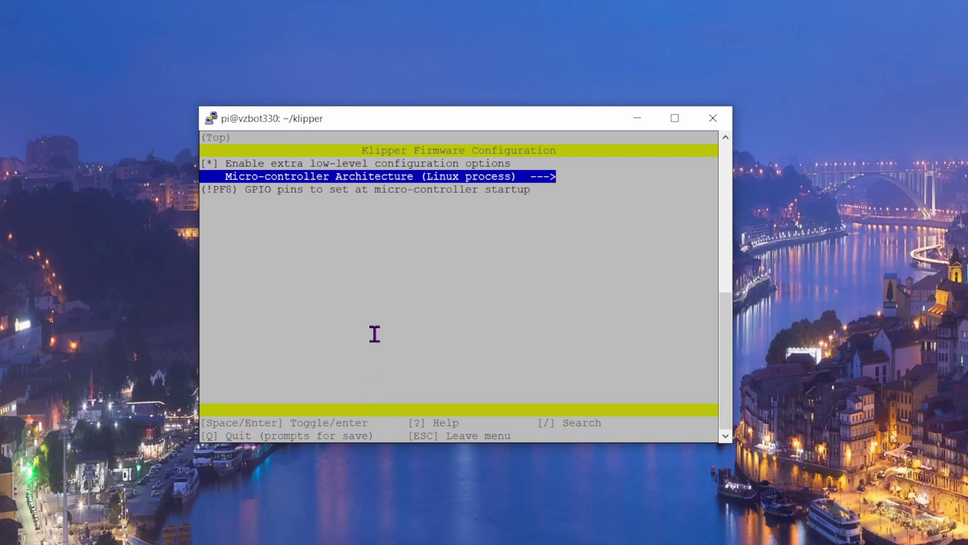
key("q")
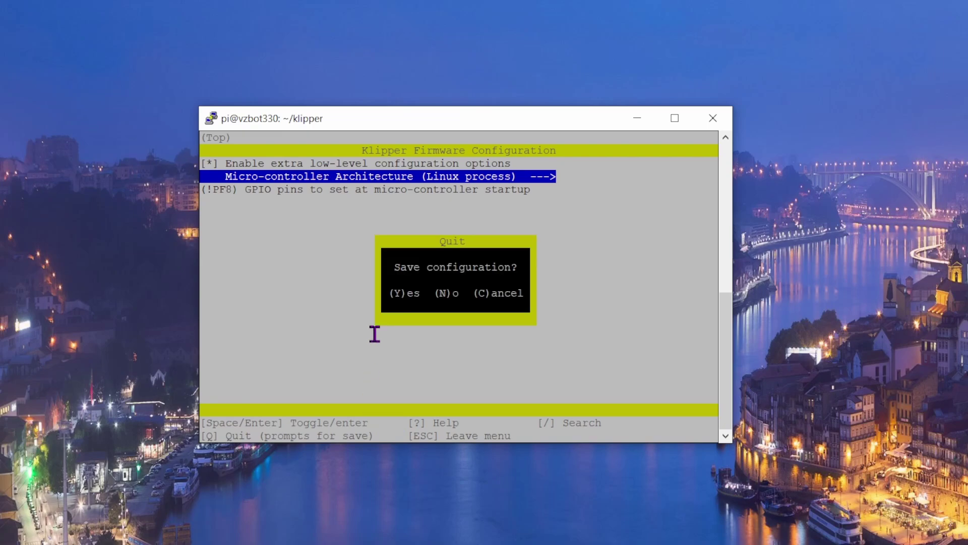
key("y")
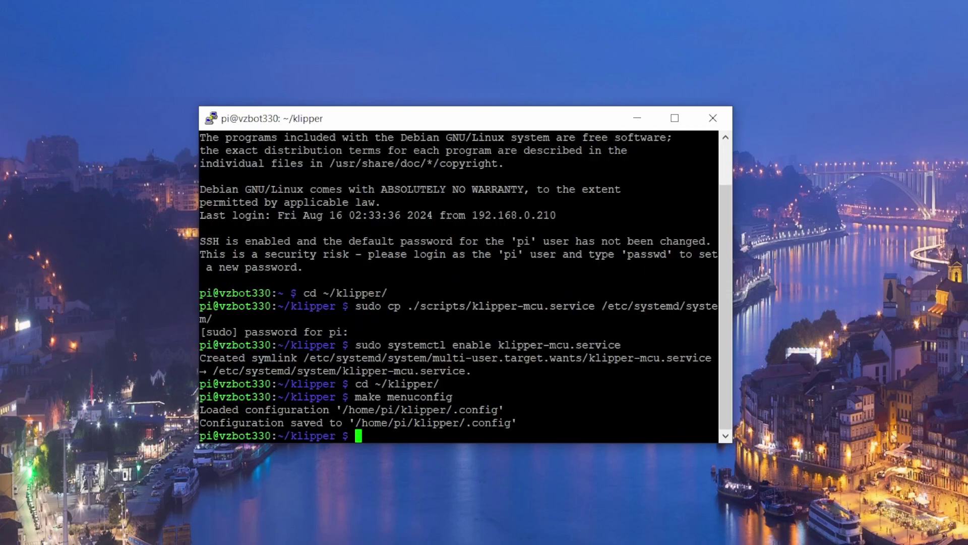
Stop the Klipper service, run make flash (fails on unknown pin PF8), then restart Klipper.
type("sudo service klipper stop")
key("Return")
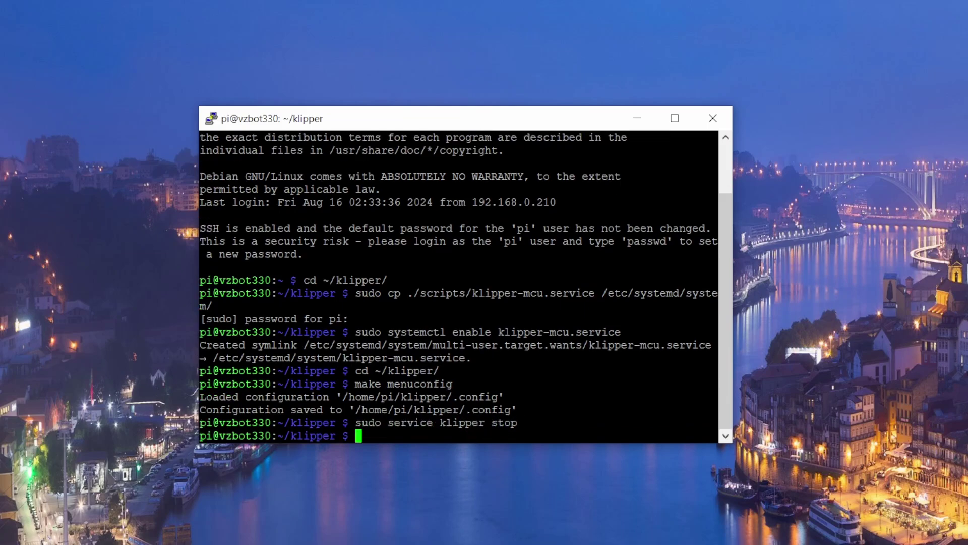
type("make flash")
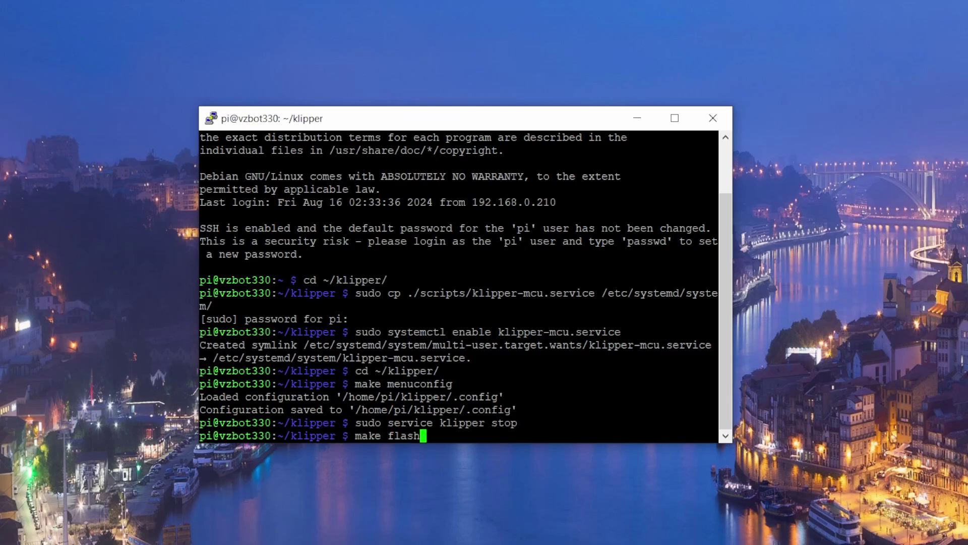
key("Return")
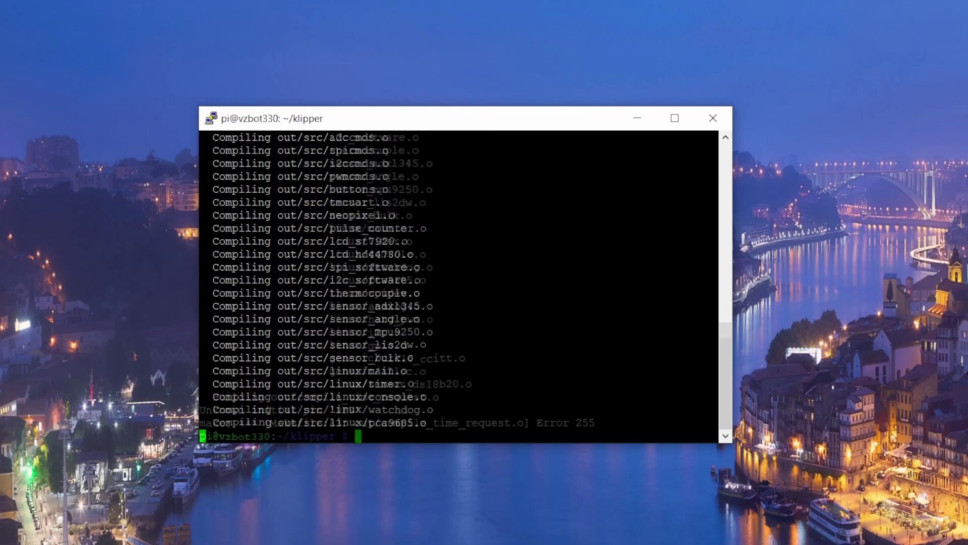
type("sudo service ")
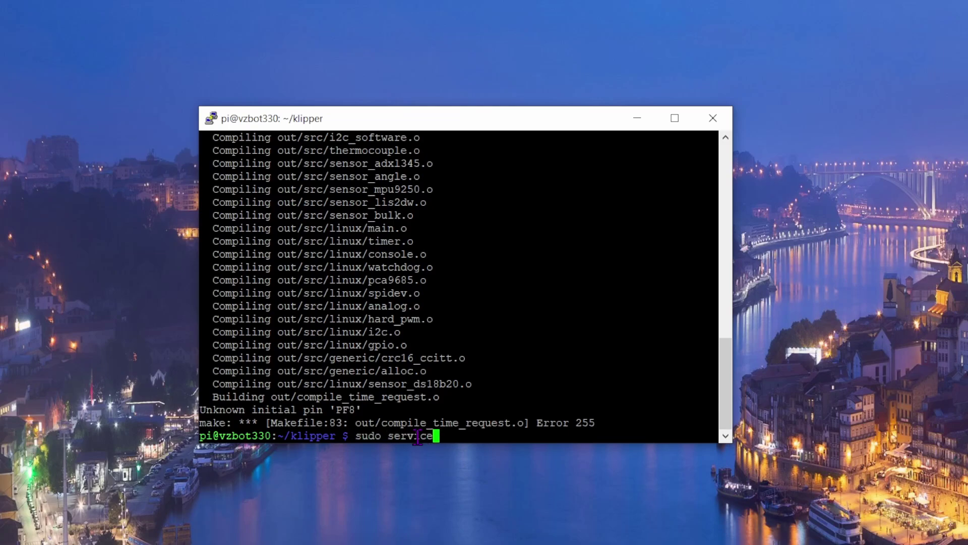
type("klipper start")
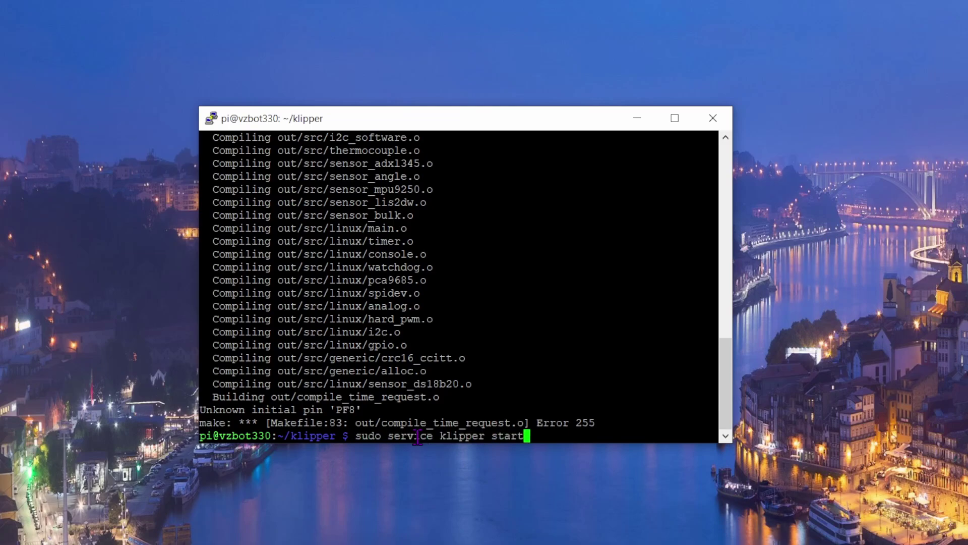
key("Return")
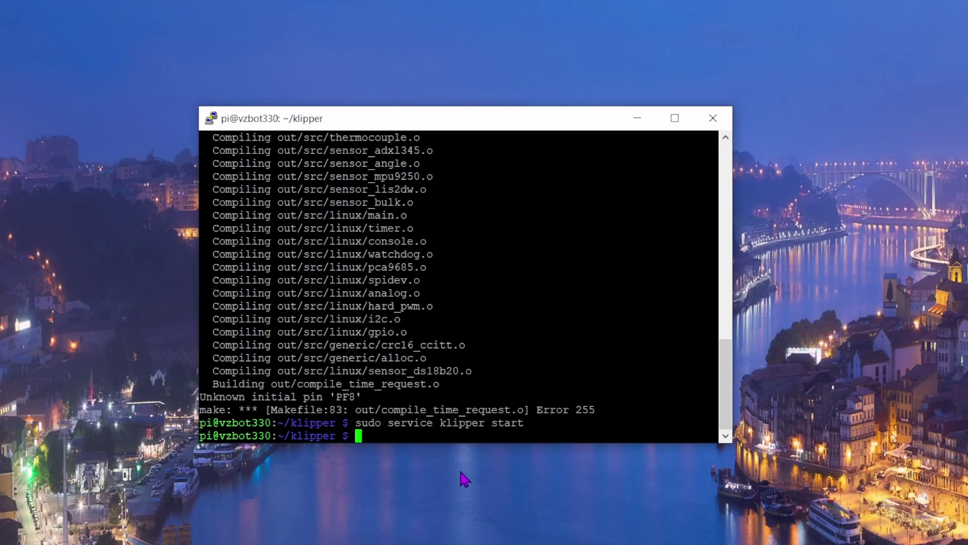
Run the pasted KlipperScreen clone and install commands, answering y for standalone service and Xserver backend.
left_click(463, 478)
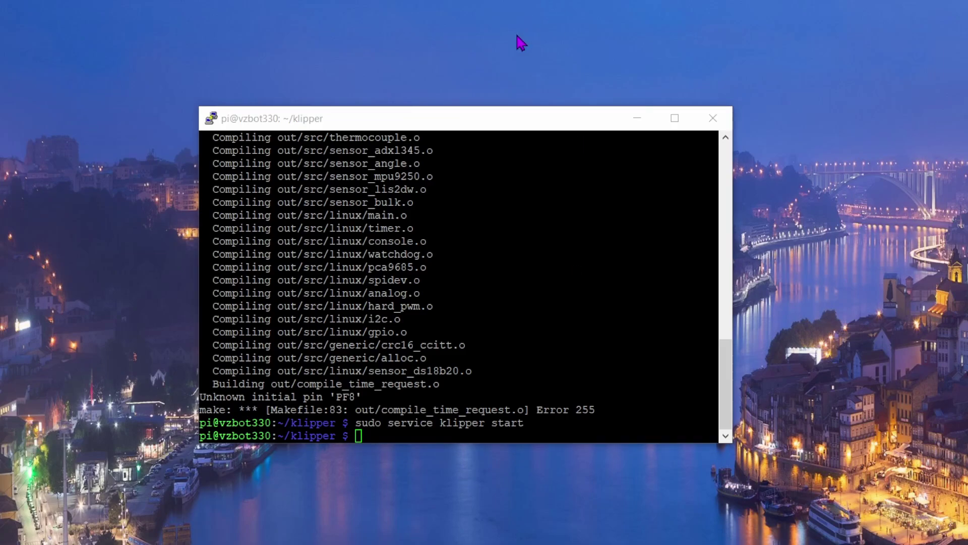
right_click(397, 437)
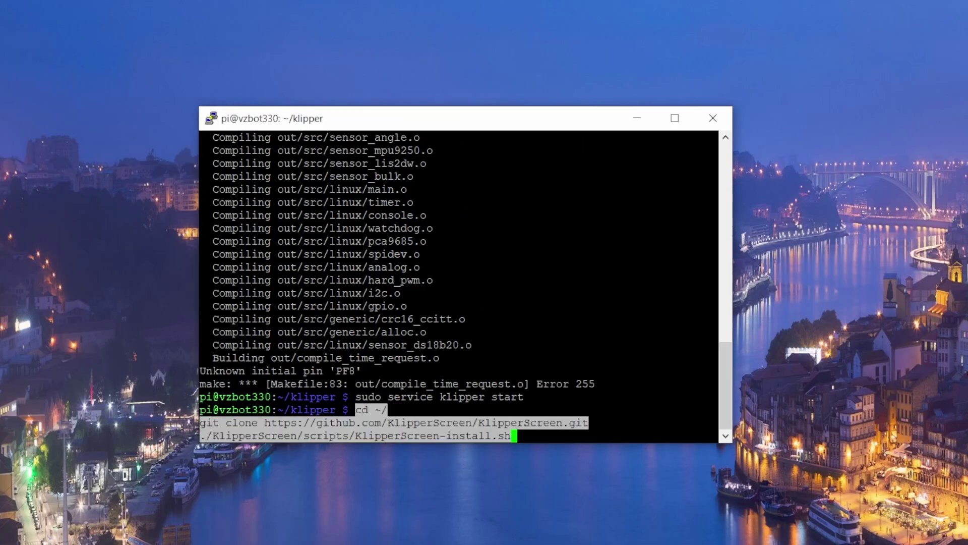
key("Return")
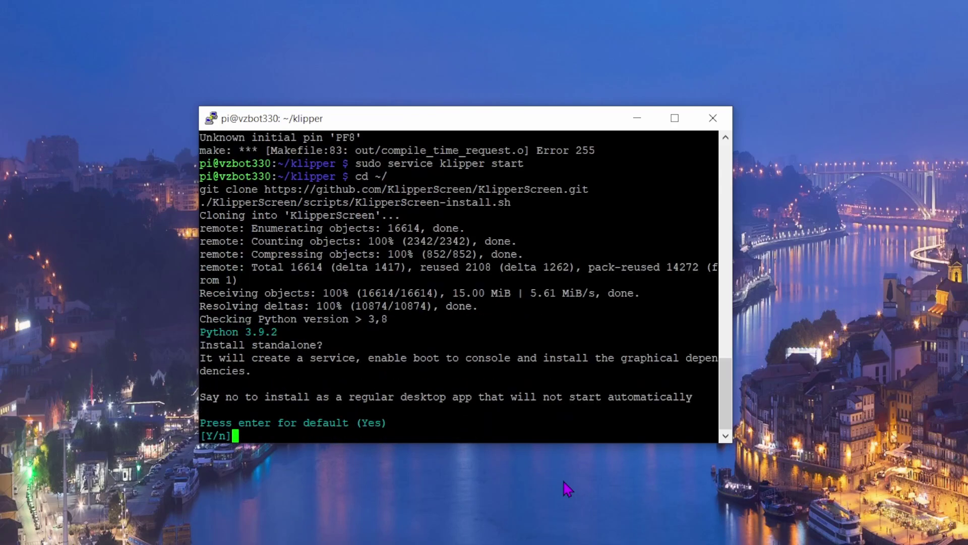
type("y")
key("Return")
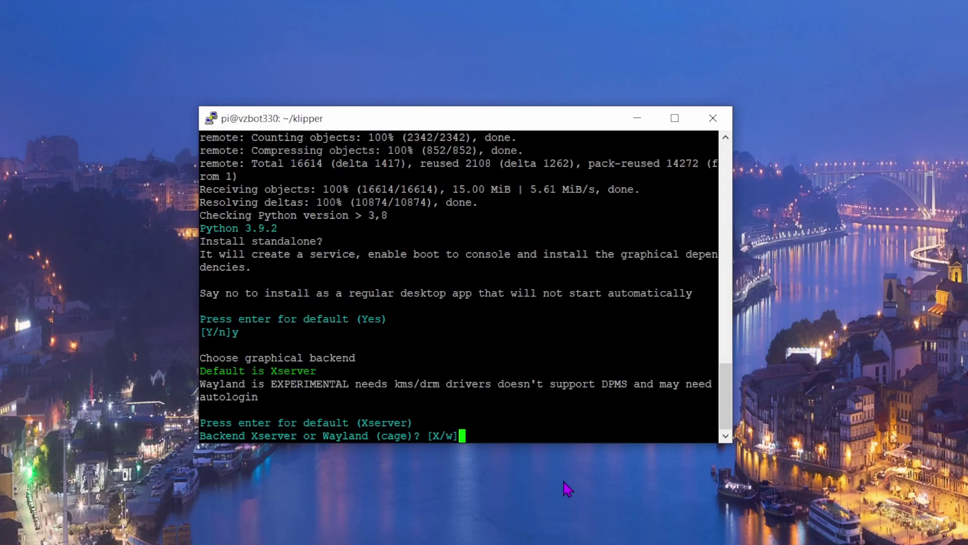
type("y")
key("Return")
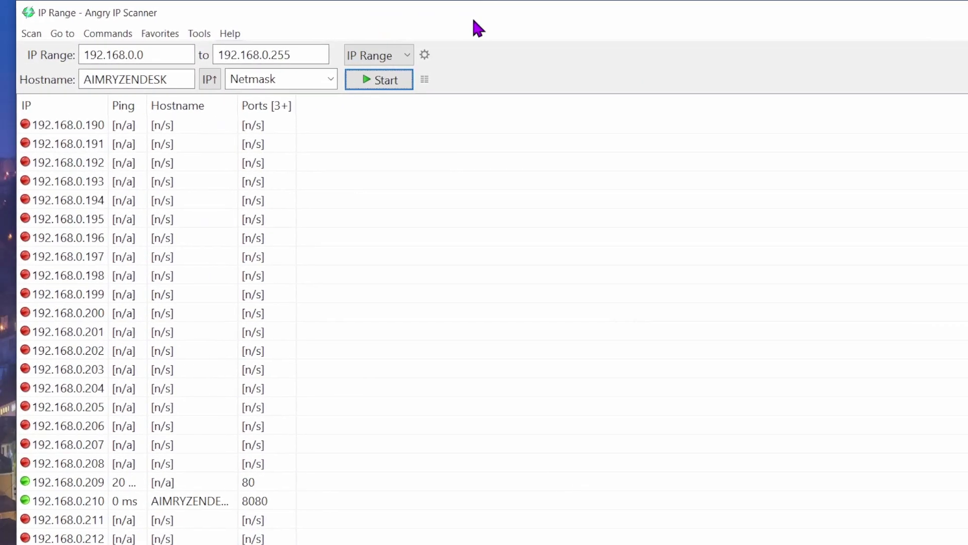
Scroll the Angry IP Scanner results to find 192.168.0.187.
scroll(456, 237, "down", 8)
scroll(439, 383, "up", 20)
scroll(472, 452, "down", 20)
scroll(471, 449, "down", 4)
scroll(471, 449, "up", 1)
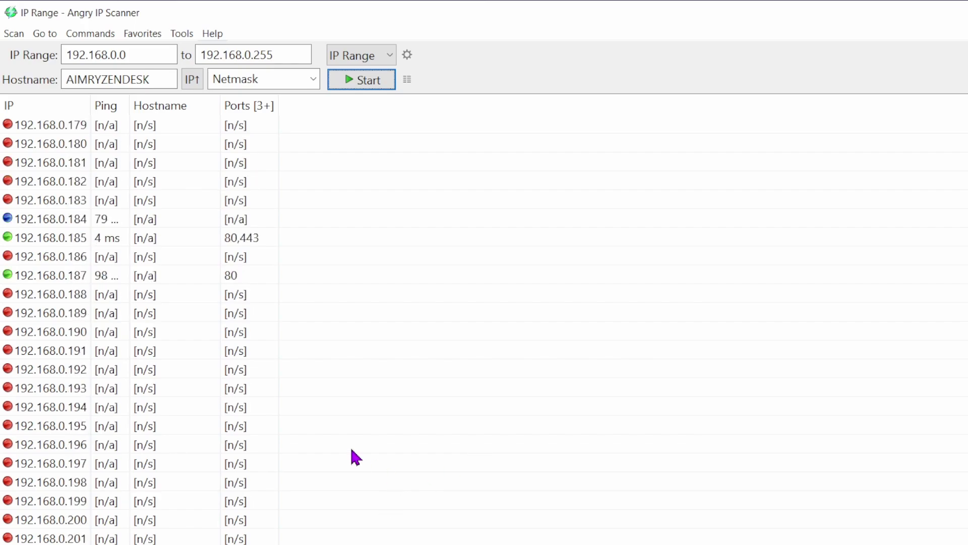
scroll(76, 330, "up", 1)
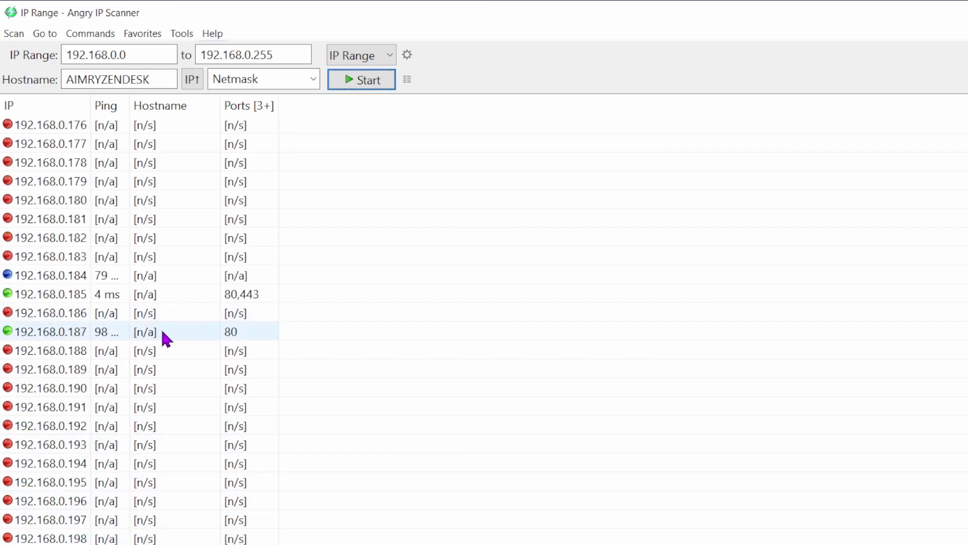
scroll(219, 332, "up", 1)
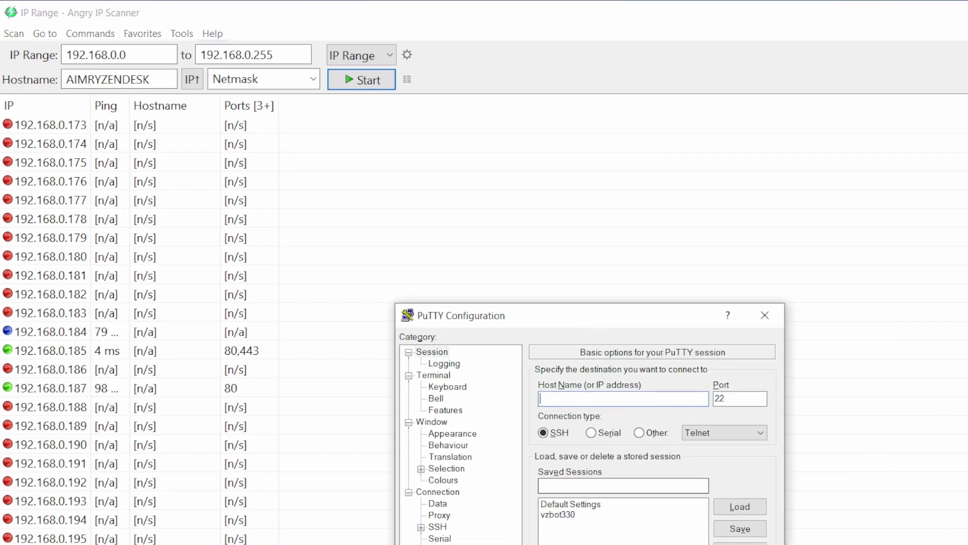
Open a PuTTY SSH connection to host 192.168.0.187.
left_click_drag(600, 322, 404, 147)
type("192.168.0.187")
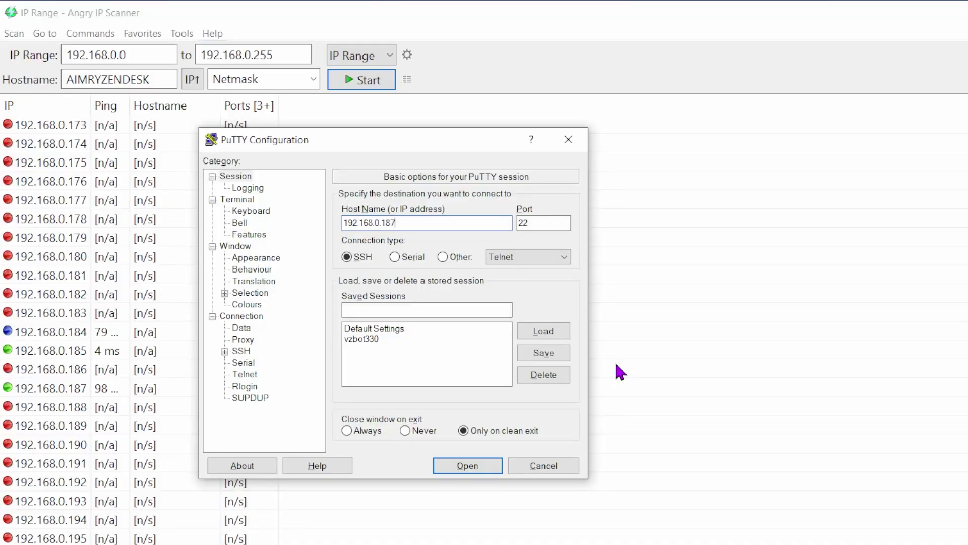
key("Return")
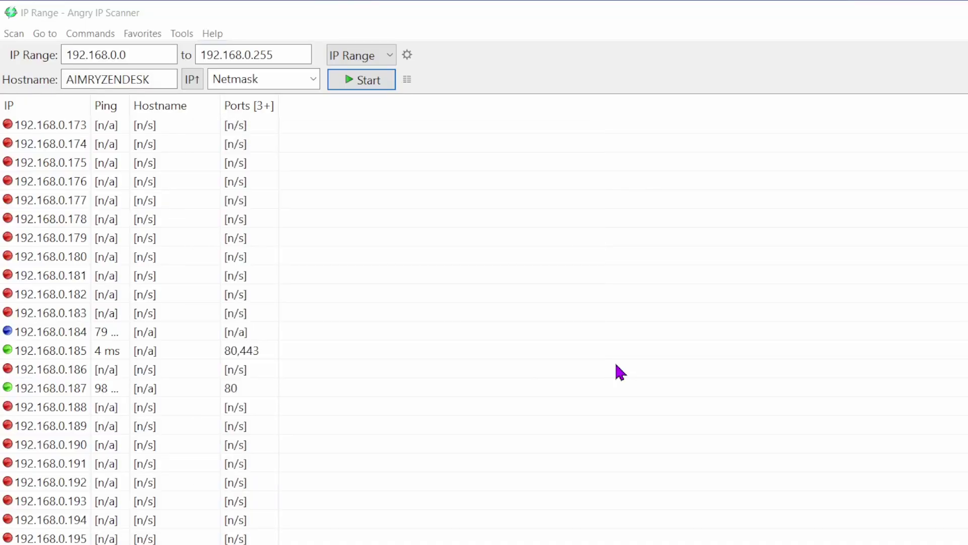
Log in as pi with the account password and launch nmtui.
left_click_drag(375, 436, 405, 162)
type("pi")
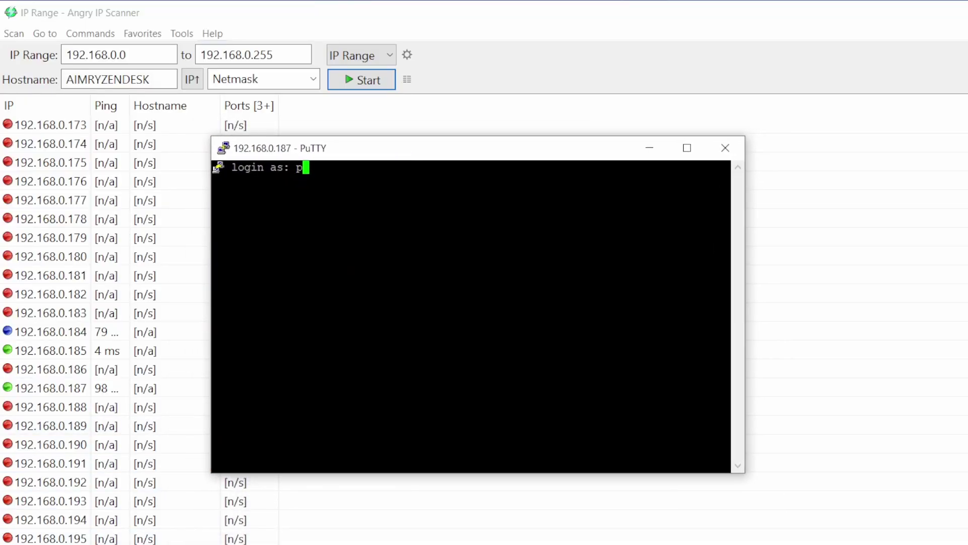
key("Return")
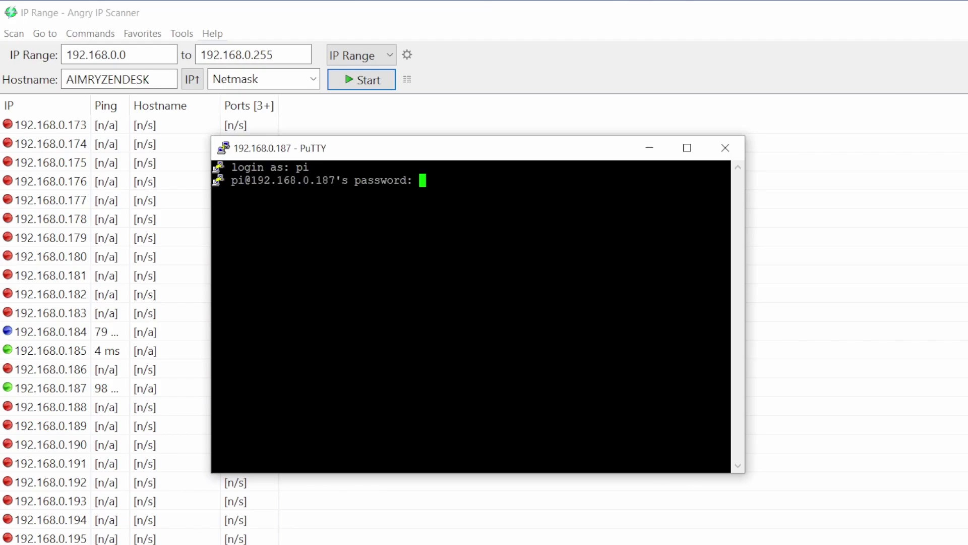
key("Return")
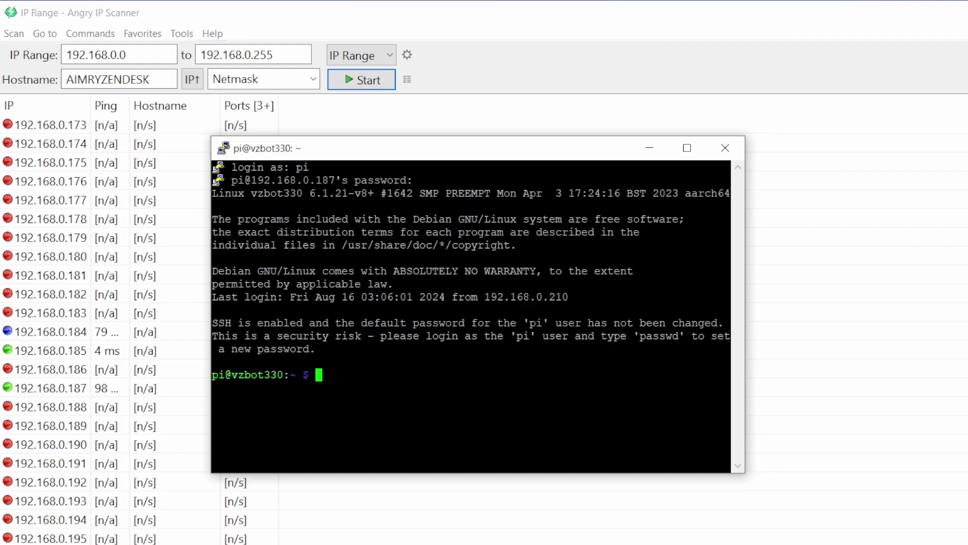
type("nmtui")
key("Return")
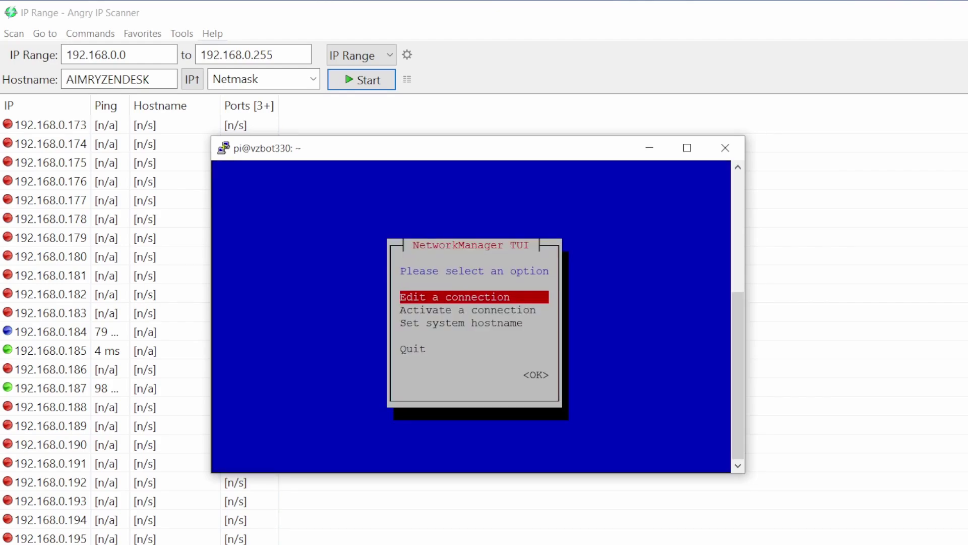
Add a new Wi-Fi connection in nmtui with SSID telenet-C311664.
key("Return")
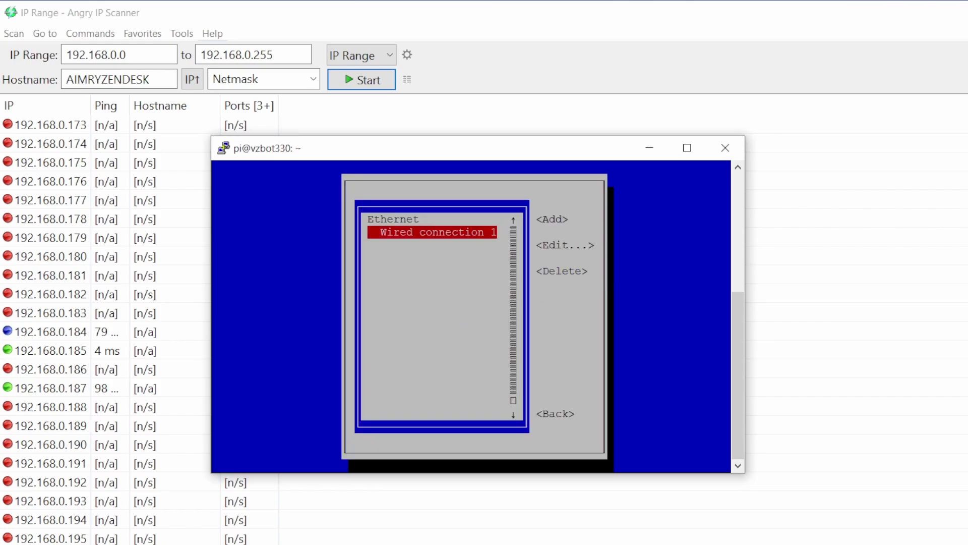
key("Tab")
key("Return")
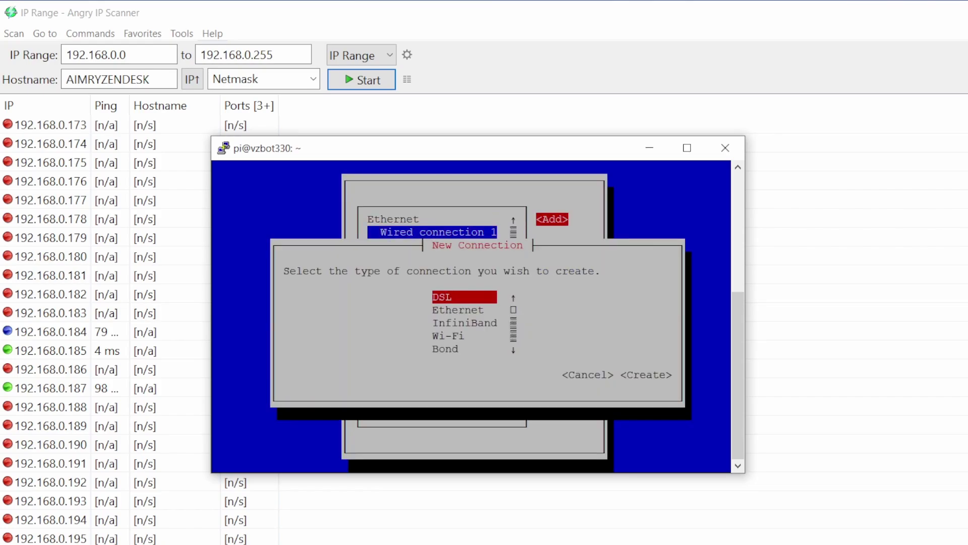
key("Down")
key("Down")
key("Down")
key("Return")
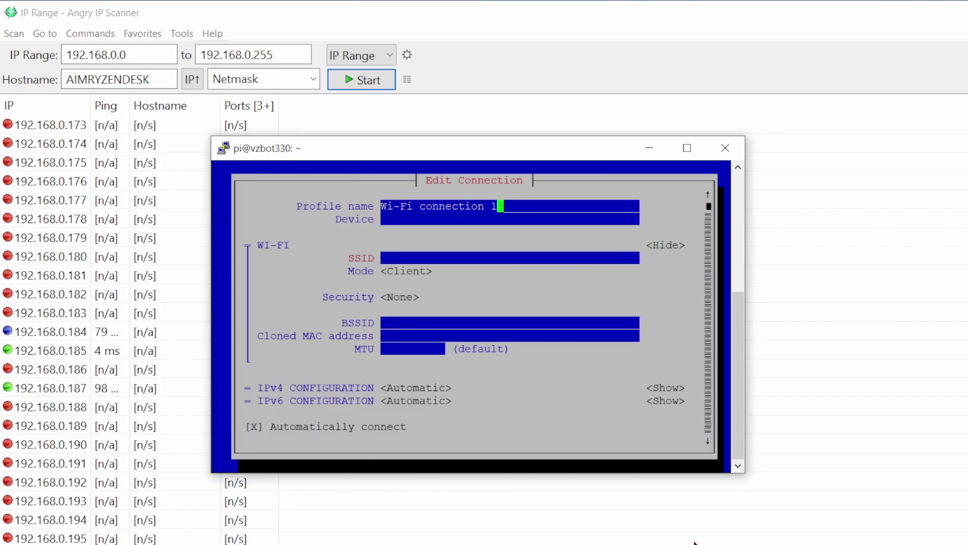
key("Tab")
key("Tab")
key("Tab")
type("telenet-C")
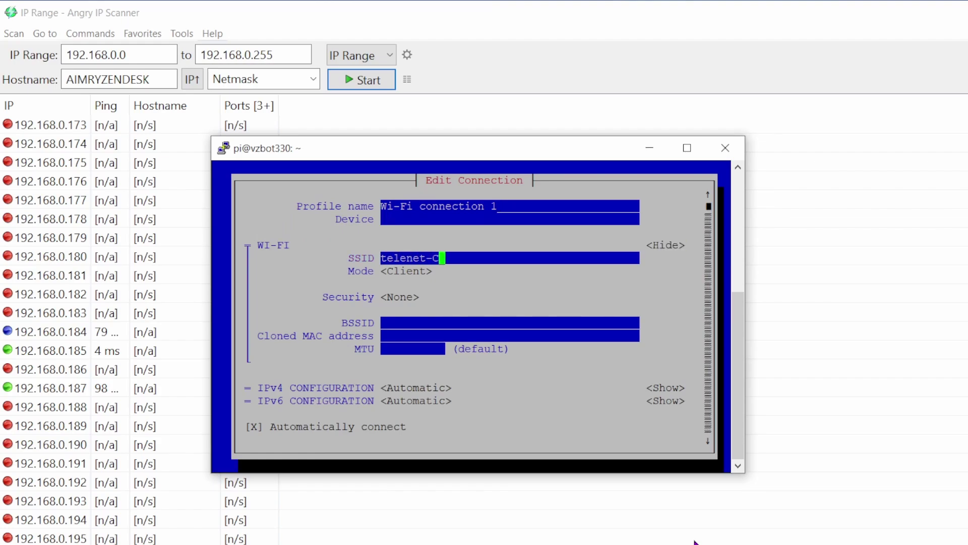
type("311")
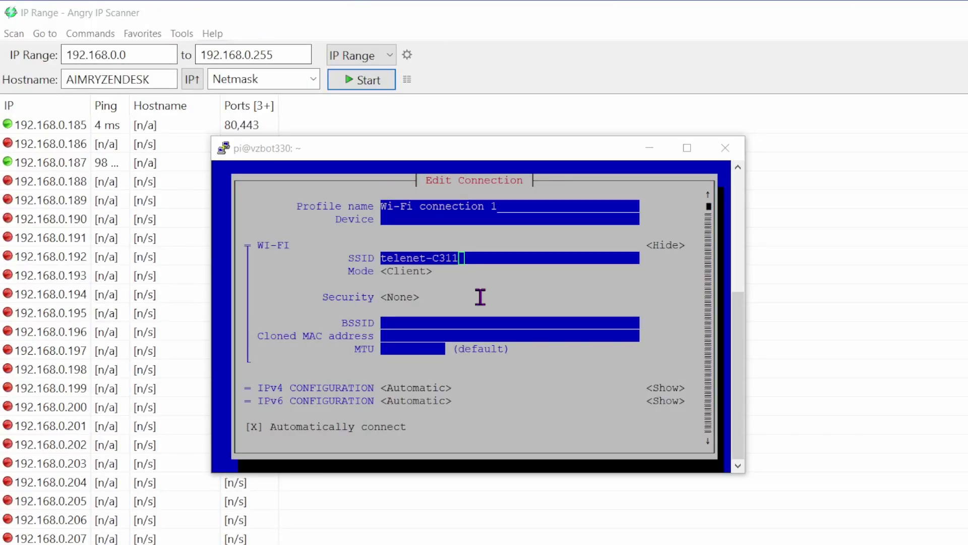
left_click(505, 254)
type("664")
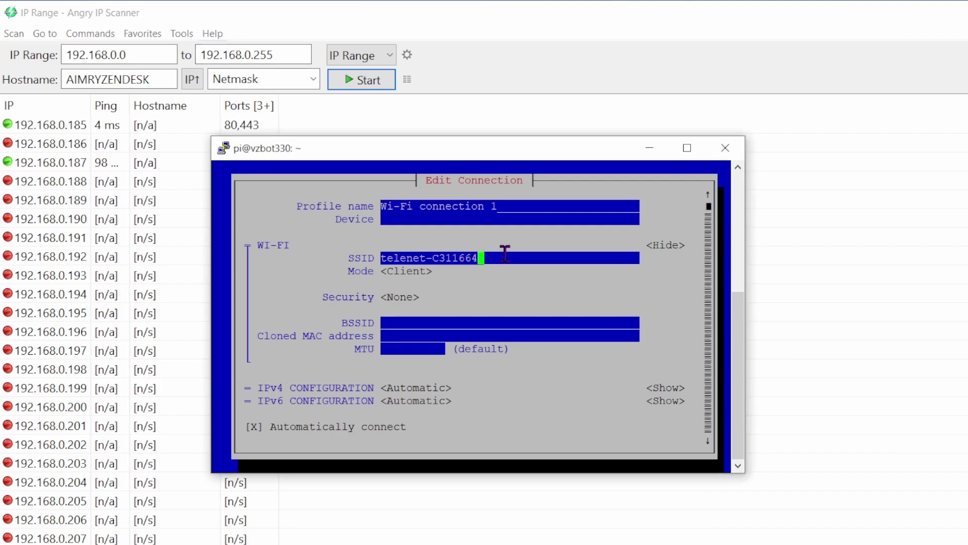
key("Tab")
key("Tab")
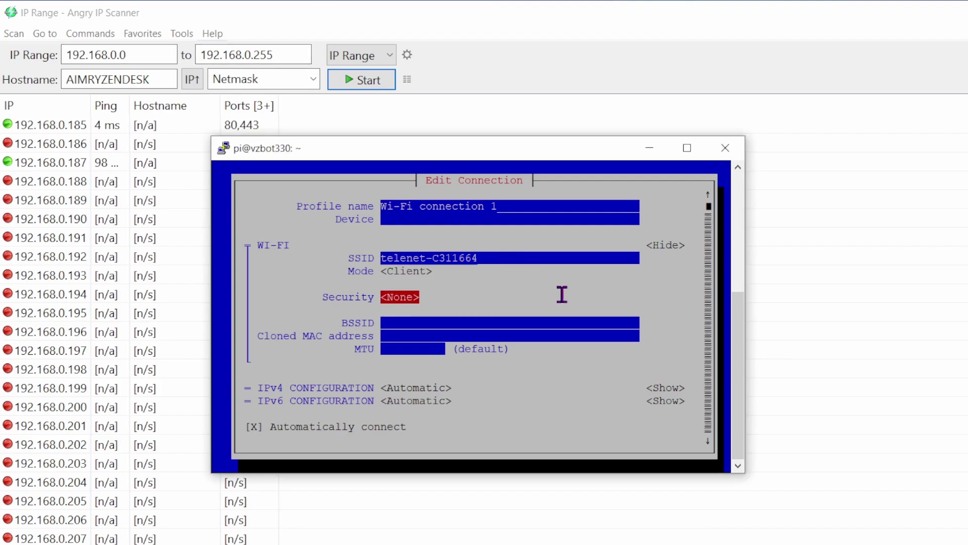
Set security to WPA & WPA2 Personal, enter the Wi-Fi password and confirm the connection.
key("Return")
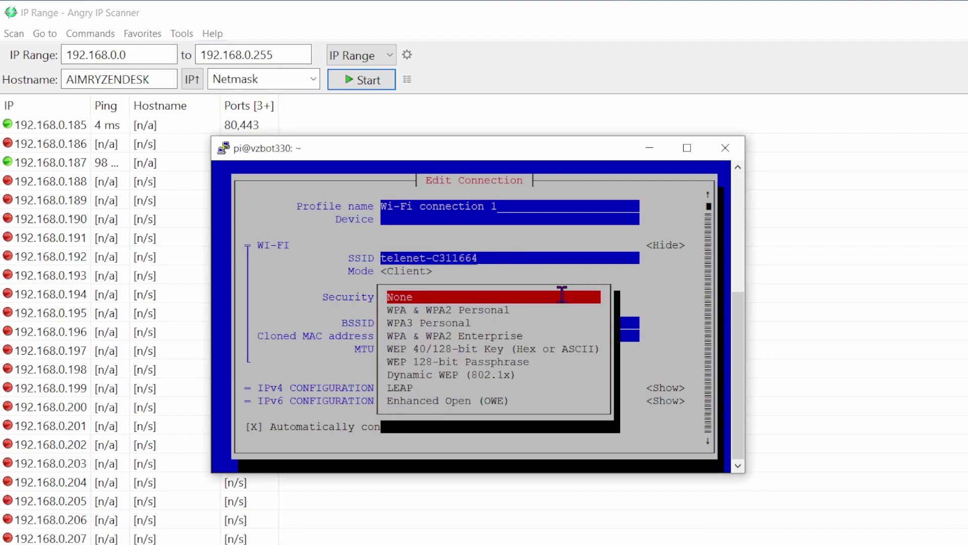
key("Down")
key("Return")
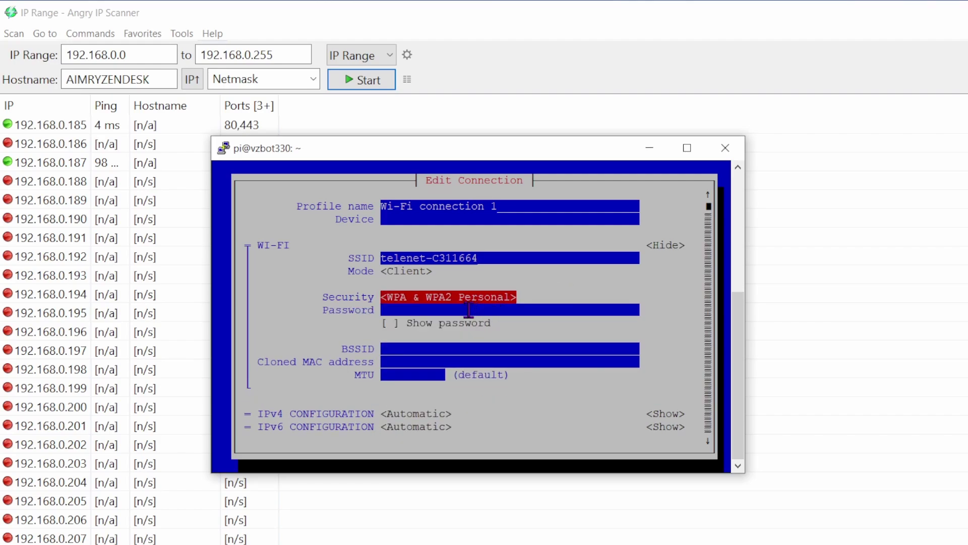
left_click(469, 309)
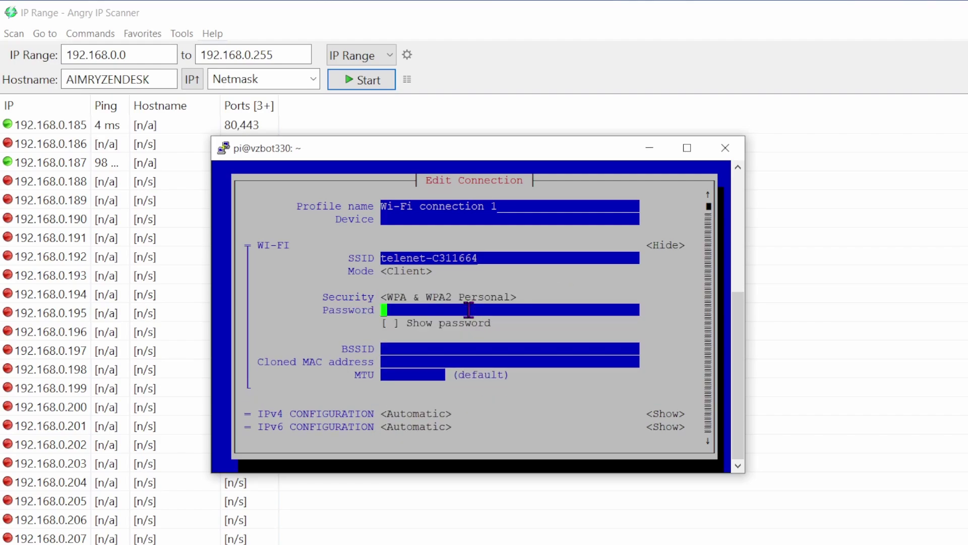
type("************")
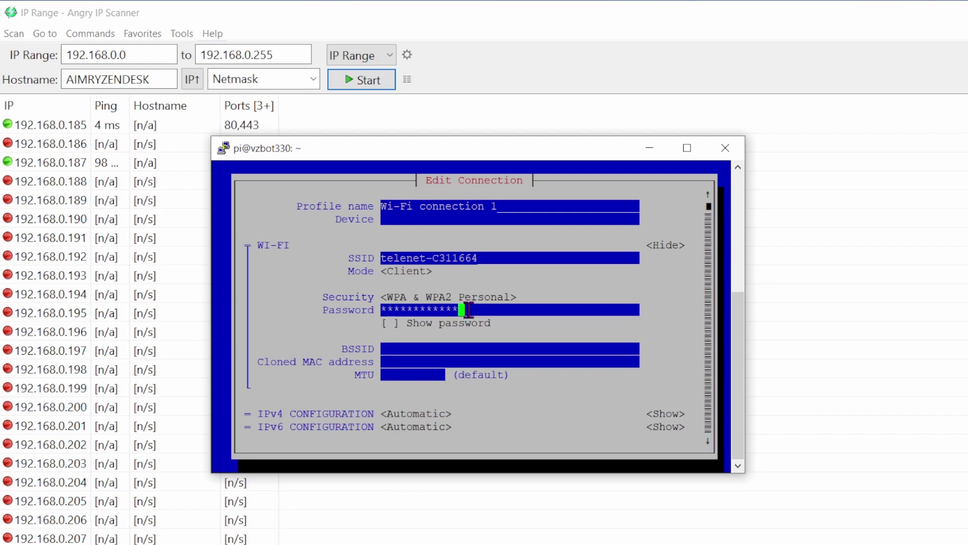
key("Tab")
key("Tab")
key("Tab")
key("Tab")
key("Tab")
key("Tab")
key("Tab")
key("Tab")
key("Tab")
key("Tab")
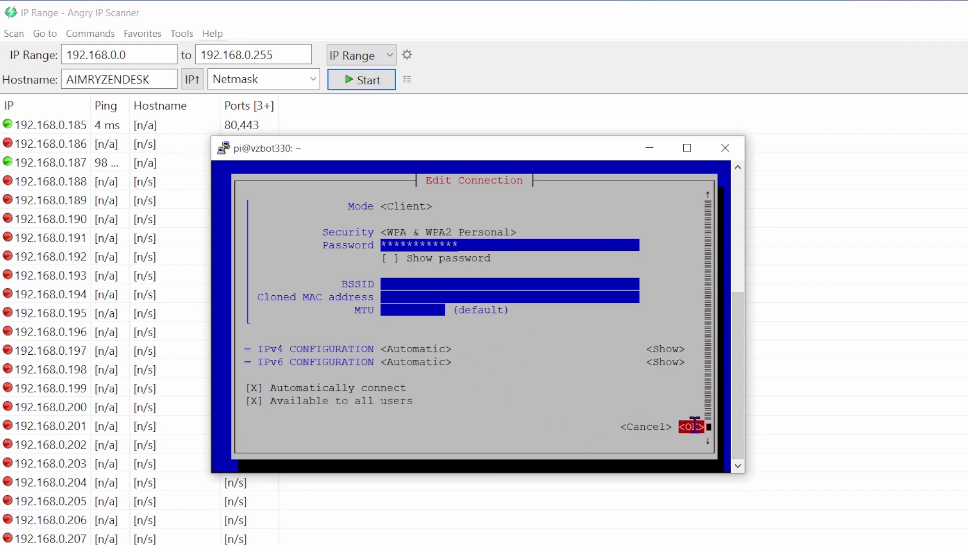
left_click(695, 425)
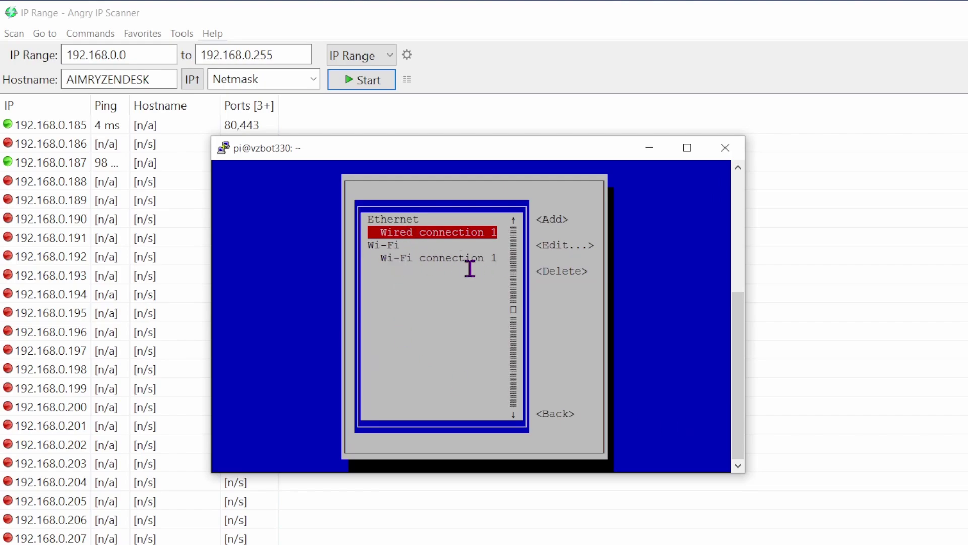
Go back from the connection list, quit nmtui and end the session with Ctrl+D.
key("Tab")
key("Tab")
key("Tab")
key("Tab")
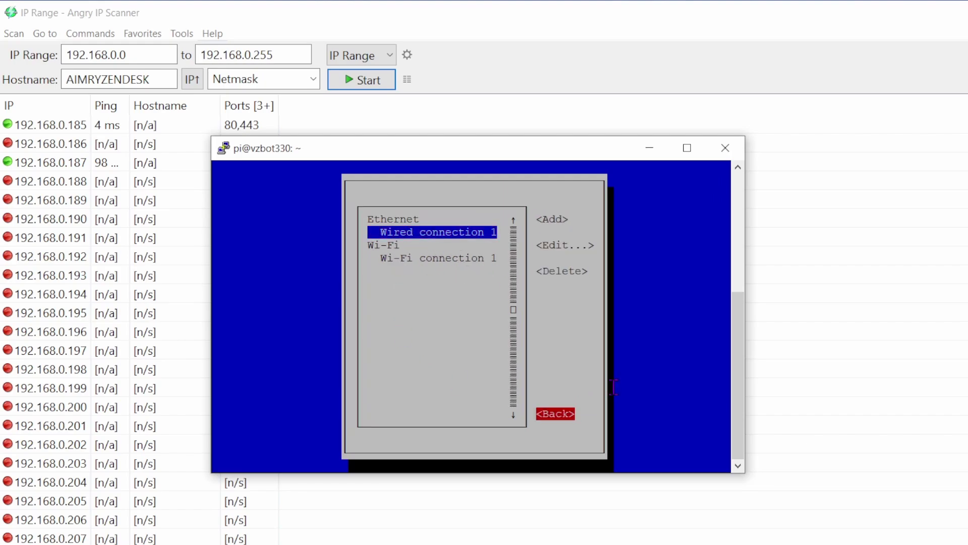
key("Return")
key("Down")
key("Down")
key("Down")
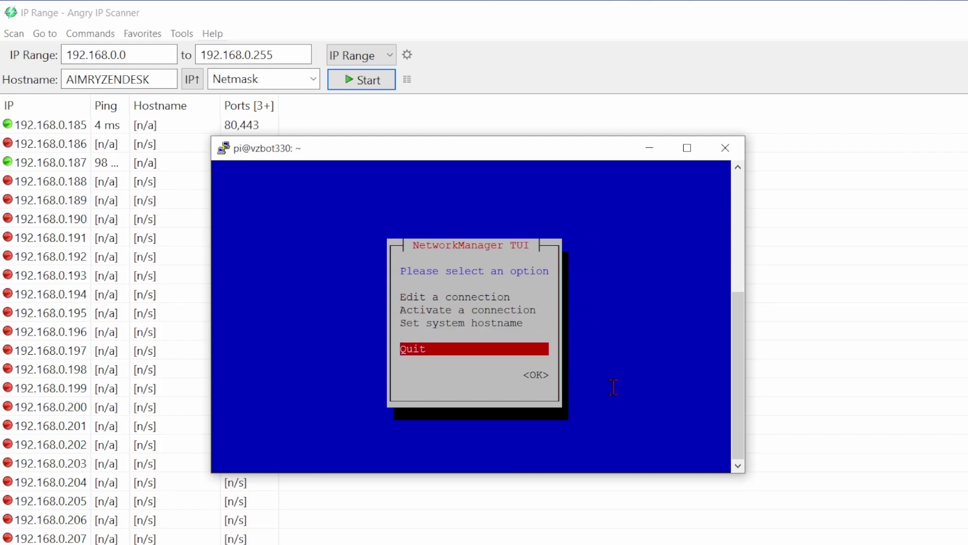
key("Return")
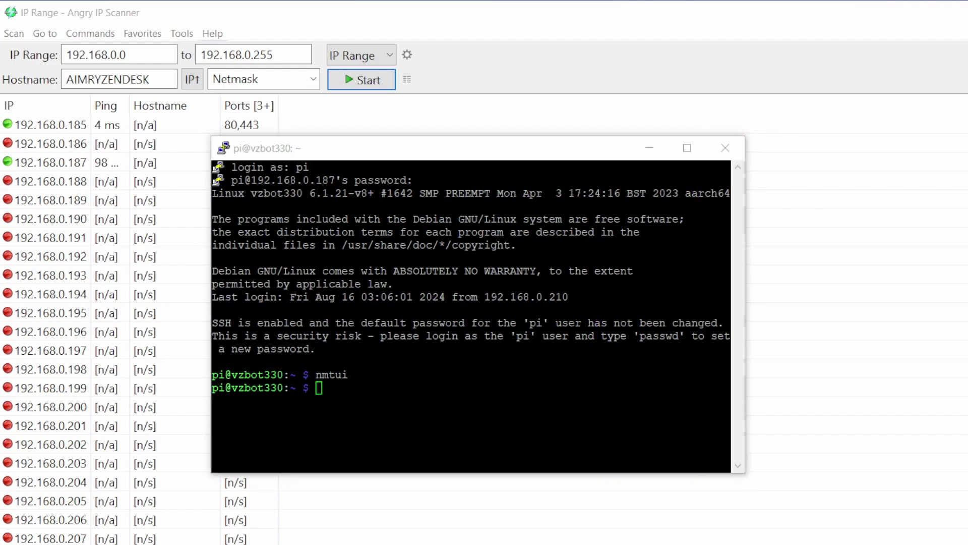
key("ctrl+d")
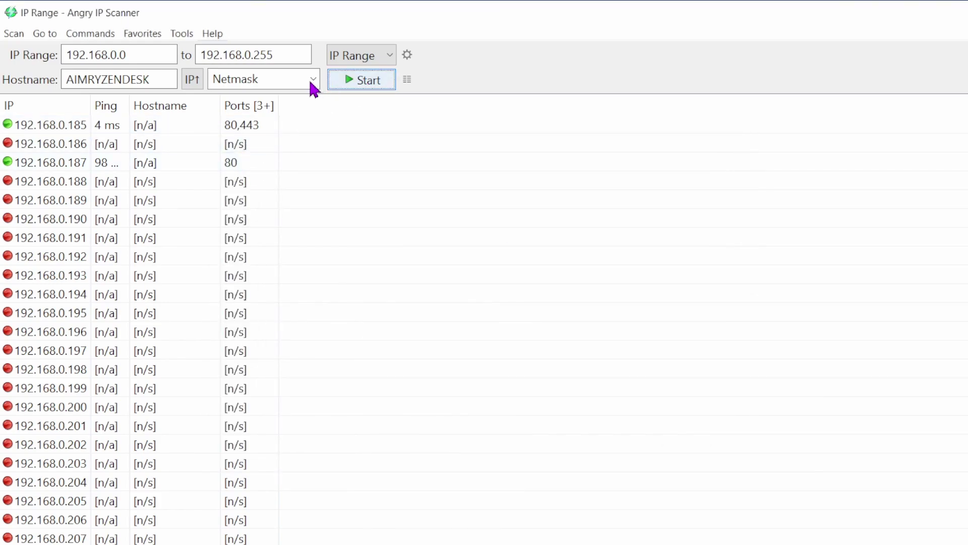
Rescan the 192.168.0.x range and scroll the results to 192.168.0.189 on port 80.
left_click(351, 83)
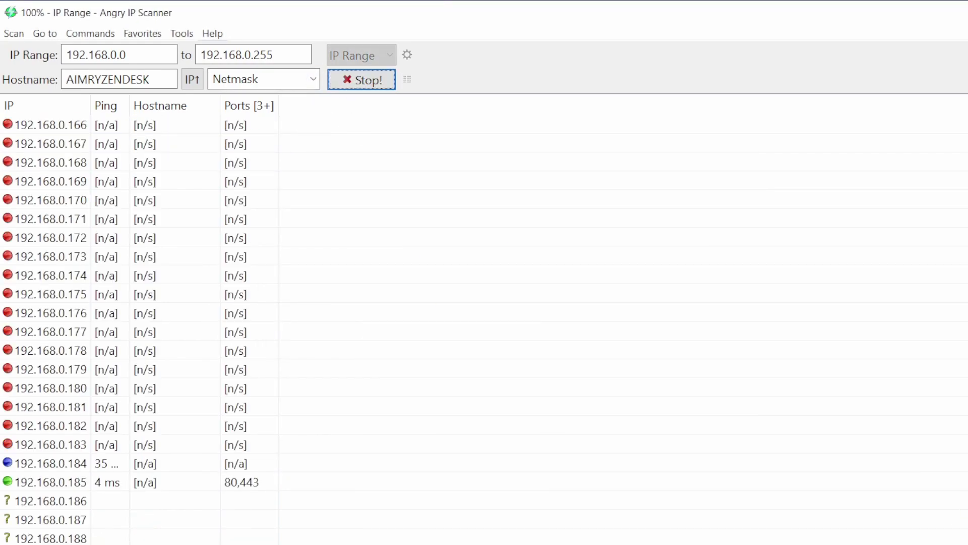
scroll(313, 540, "down", 1)
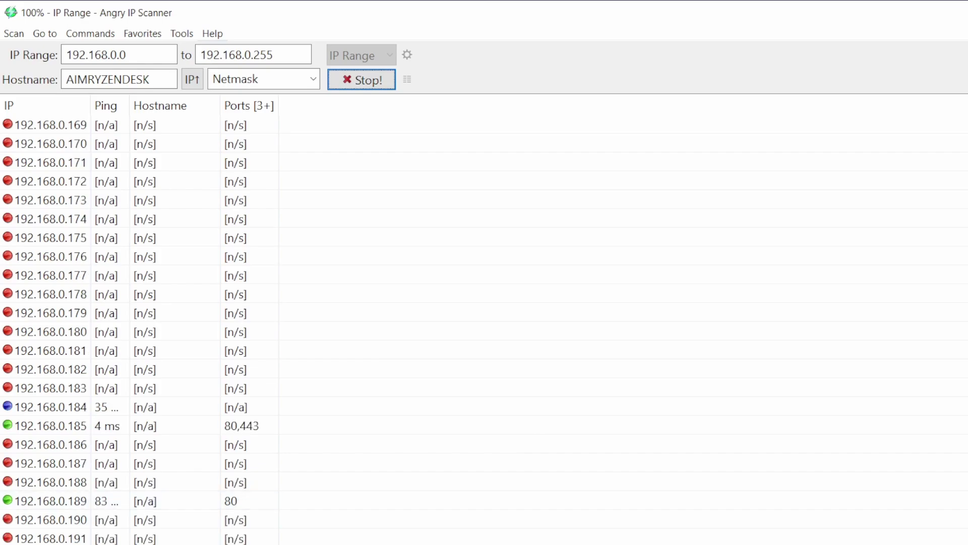
scroll(313, 540, "up", 1)
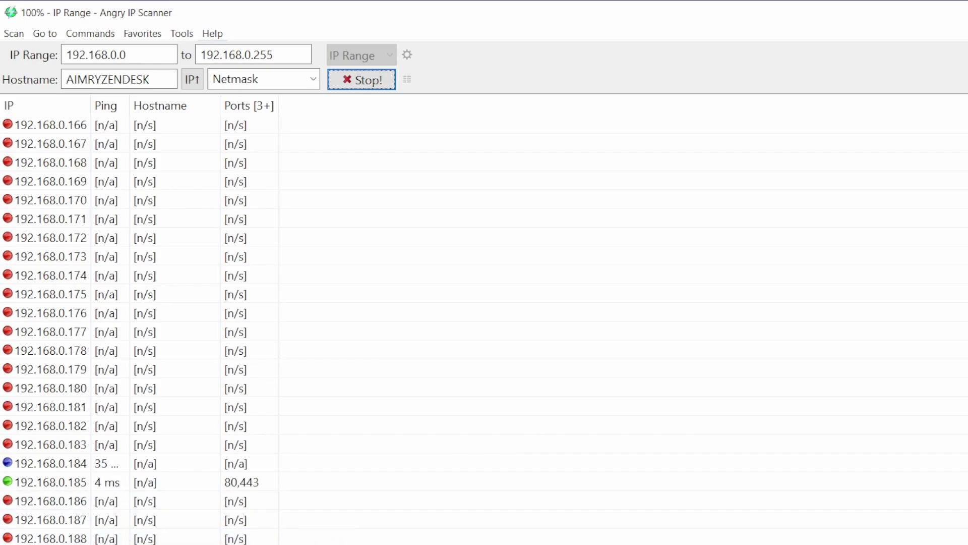
scroll(139, 499, "down", 3)
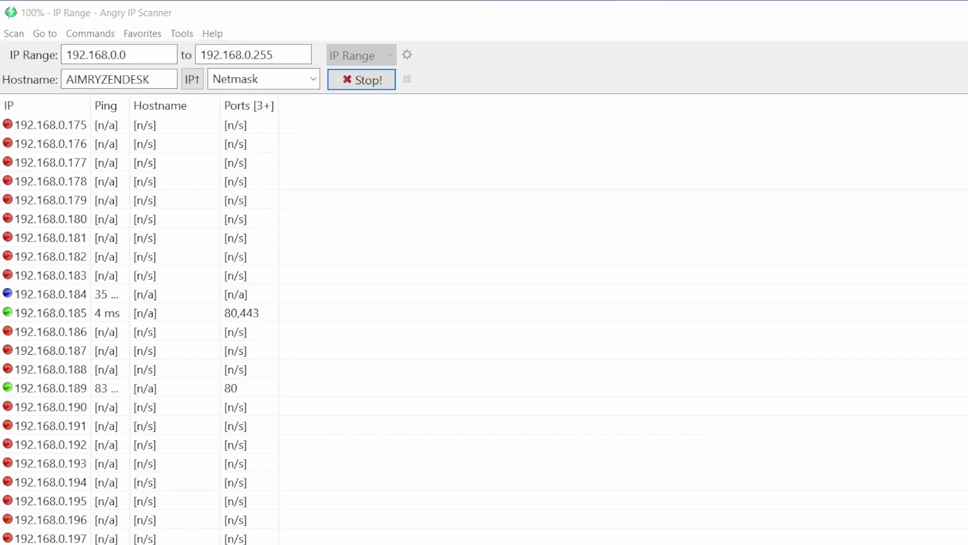
Log in as pi at 192.168.0.189 and open /boot/config.txt with sudo nano.
type("pi")
key("Return")
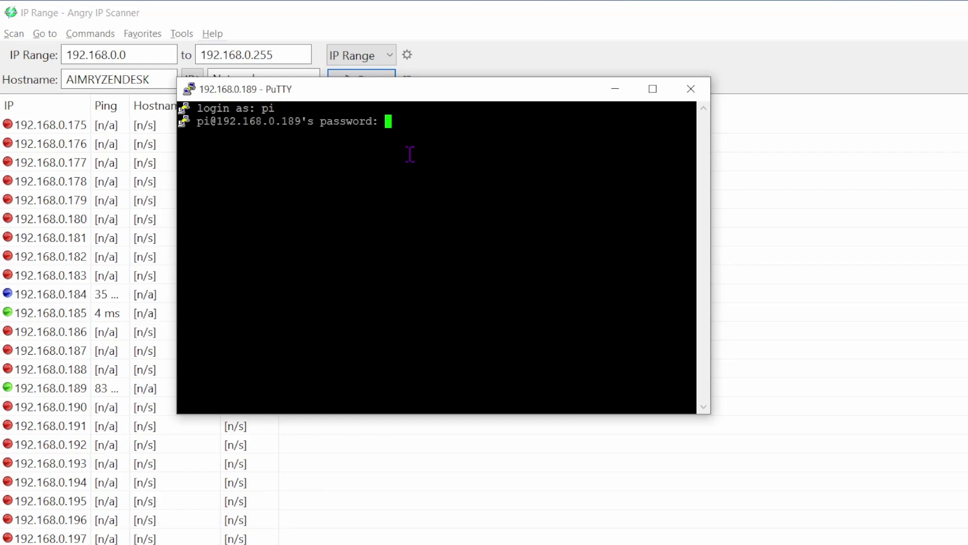
key("Return")
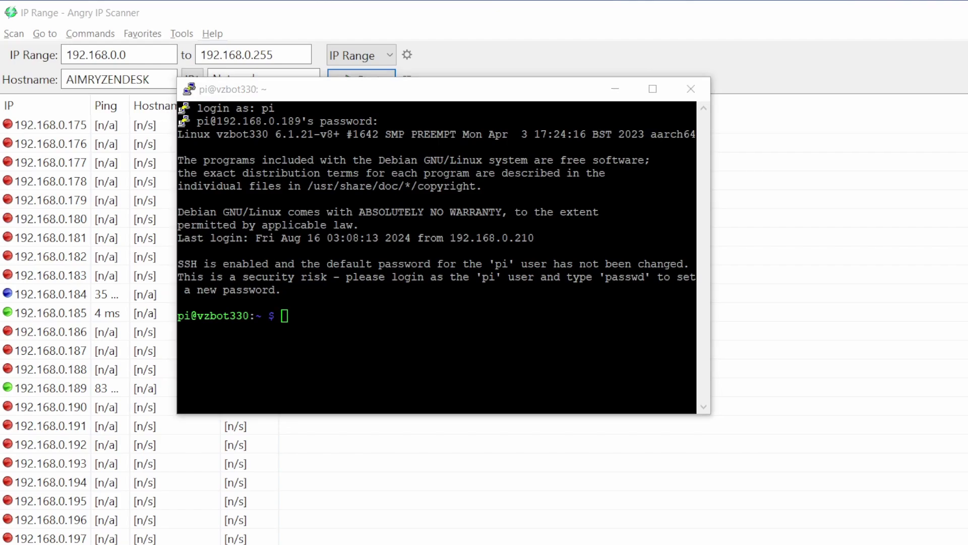
right_click(354, 321)
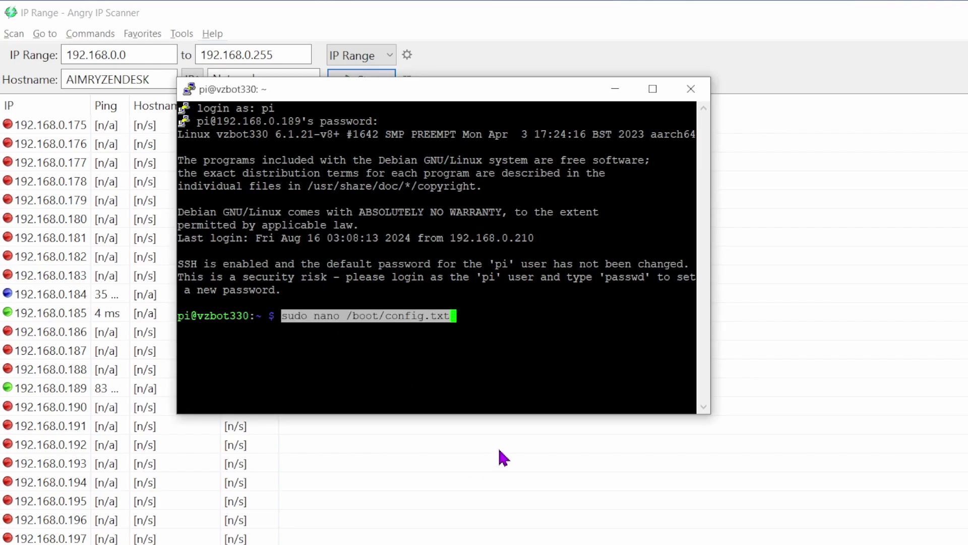
key("Return")
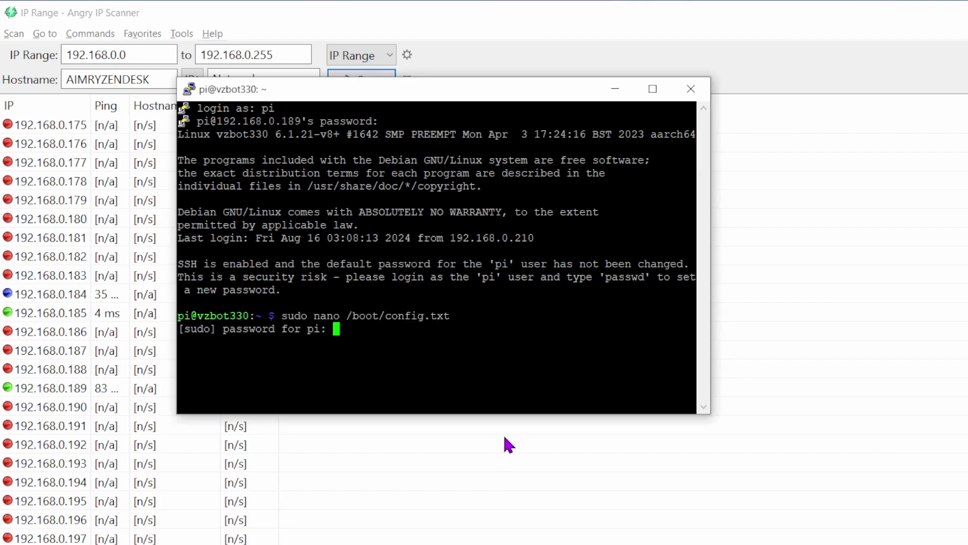
key("Return")
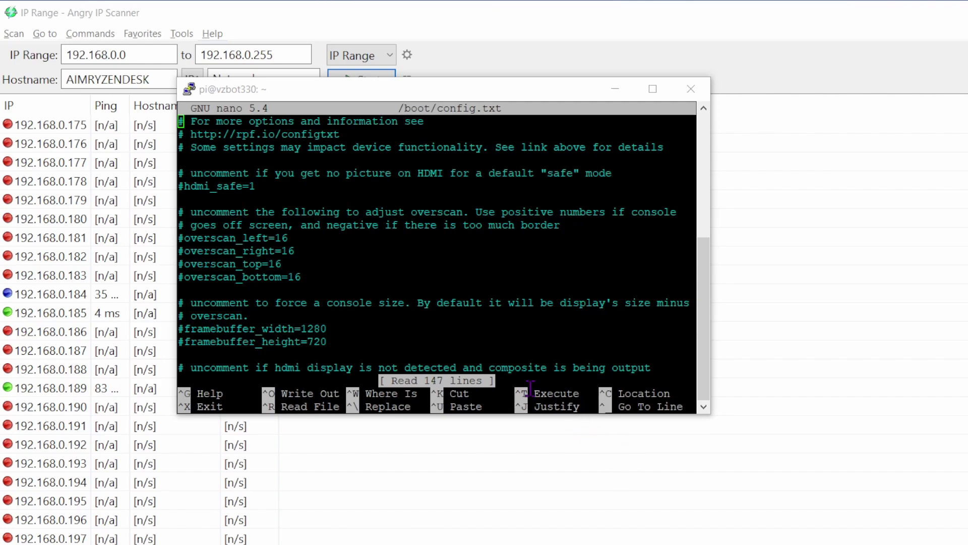
Change the line dtoverlay=vc4-kms-v3d to dtoverlay=vc4-fkms-v3d in config.txt.
left_click(525, 107)
key("Page_Down")
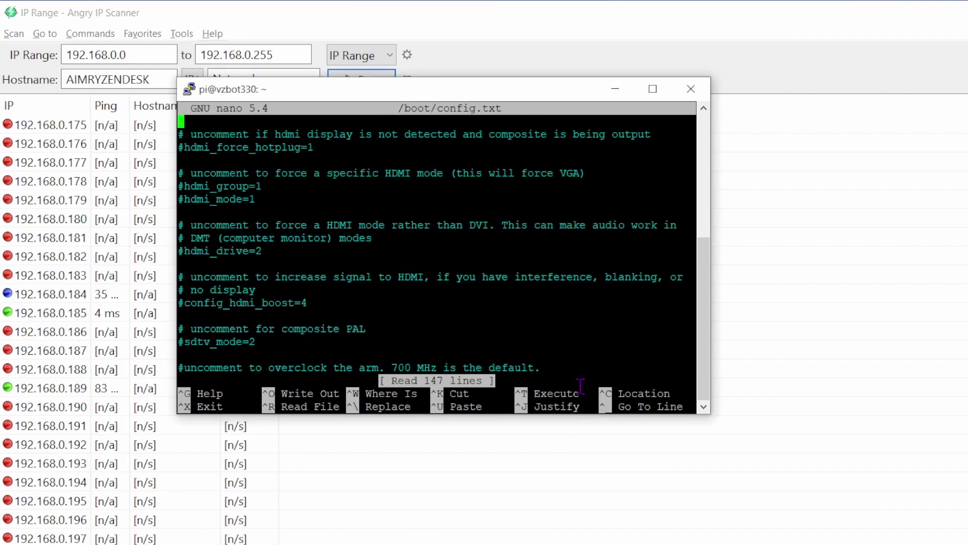
key("Page_Down")
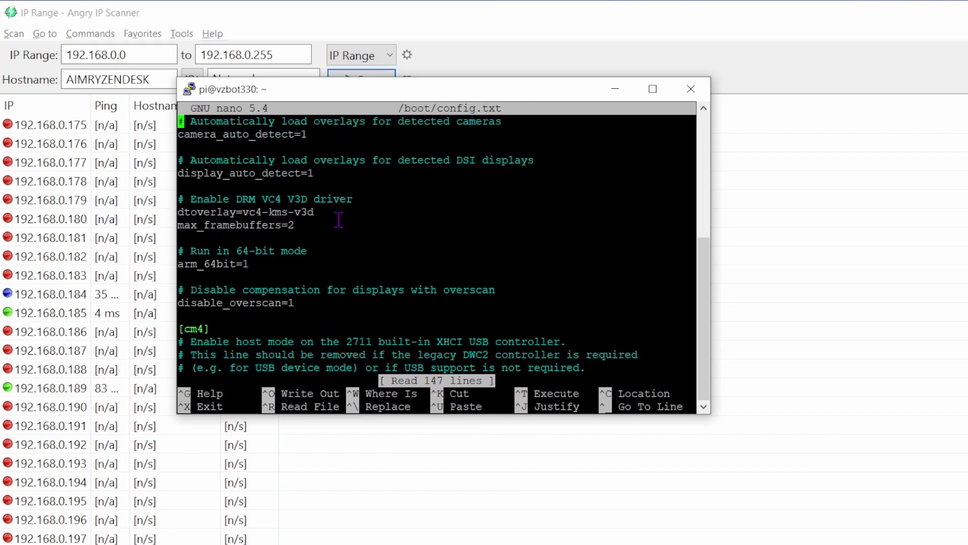
key("Down")
key("Down")
key("Down")
key("Down")
key("Down")
key("Down")
key("Down")
key("Right")
key("Right")
key("Right")
key("Right")
key("Right")
key("Right")
key("Right")
key("Right")
key("Right")
key("Right")
key("Right")
key("Right")
key("Right")
key("Right")
type("f")
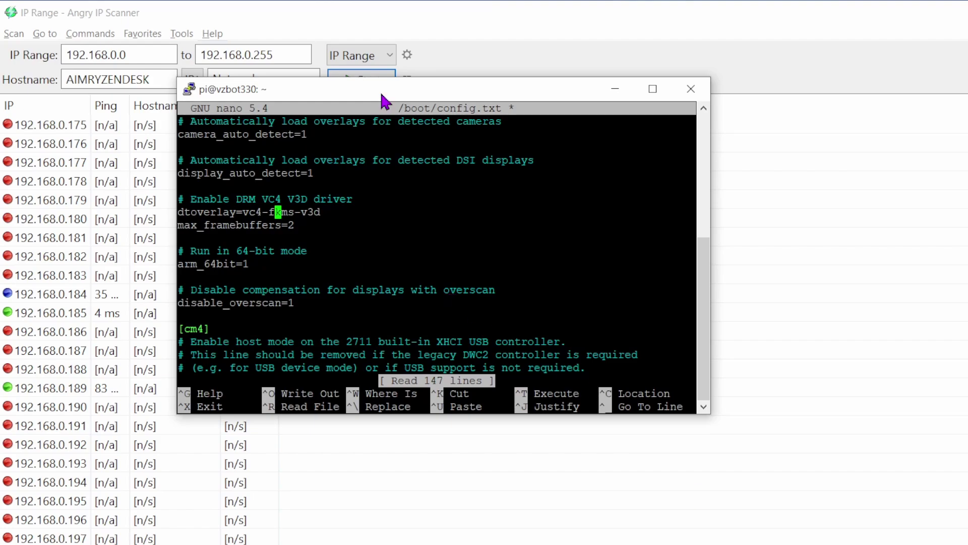
Save /boot/config.txt and exit nano.
key("ctrl+x")
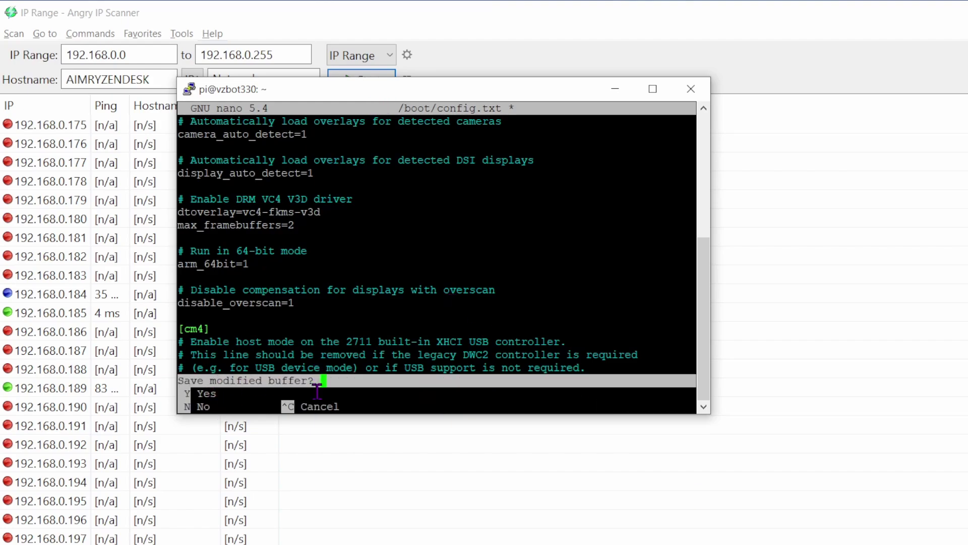
key("y")
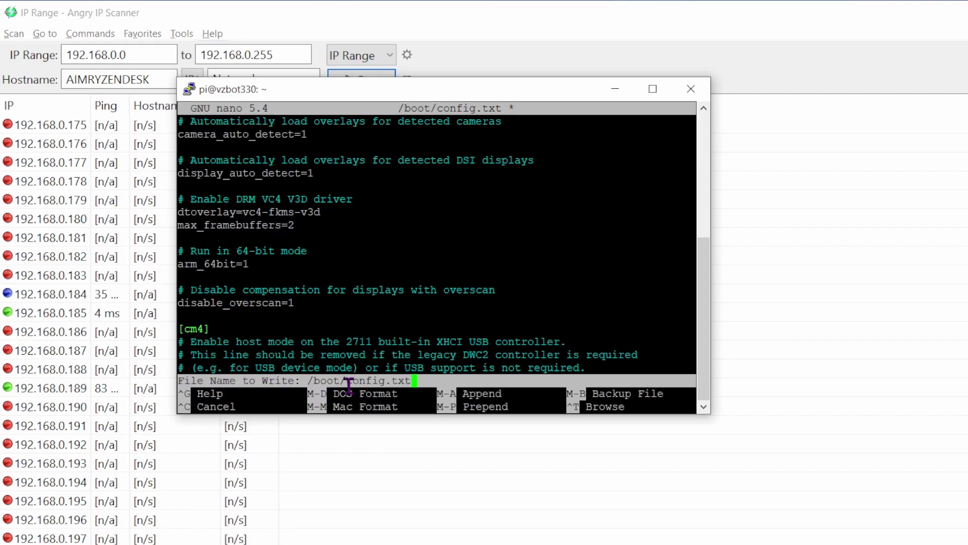
key("Return")
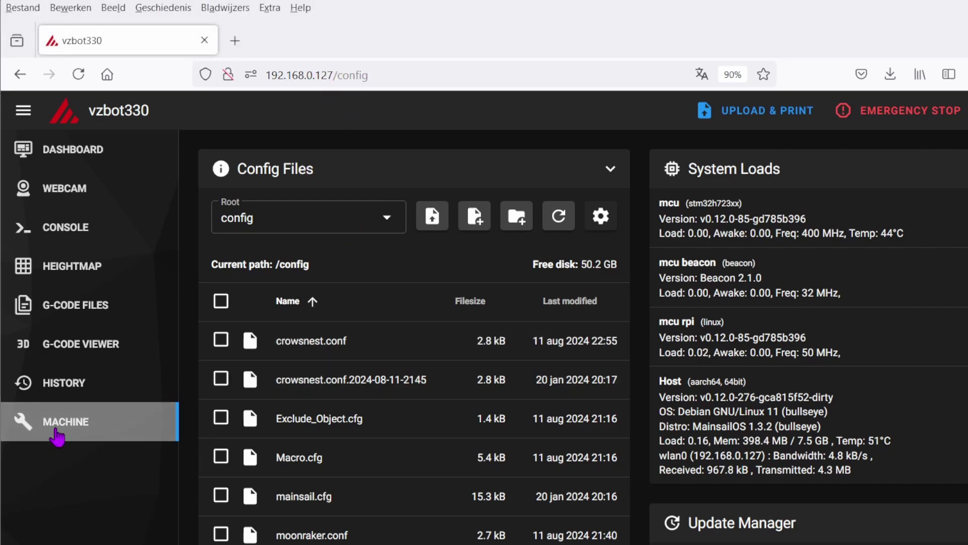
scroll(277, 458, "down", 3)
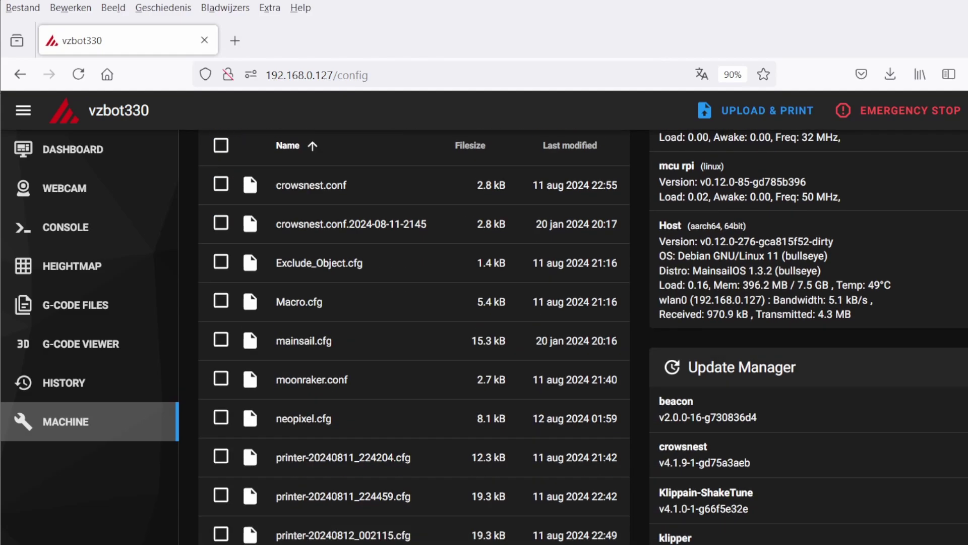
scroll(295, 535, "down", 2)
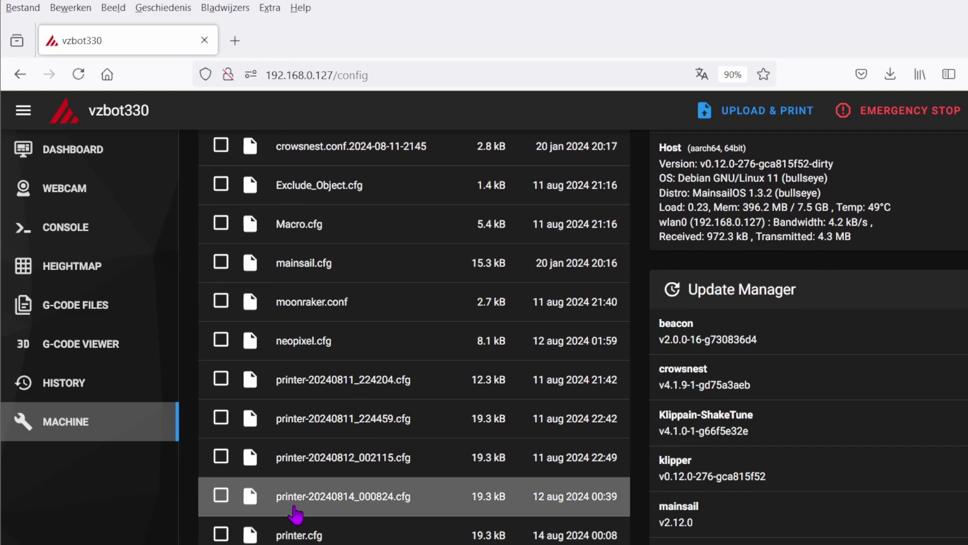
scroll(303, 485, "down", 1)
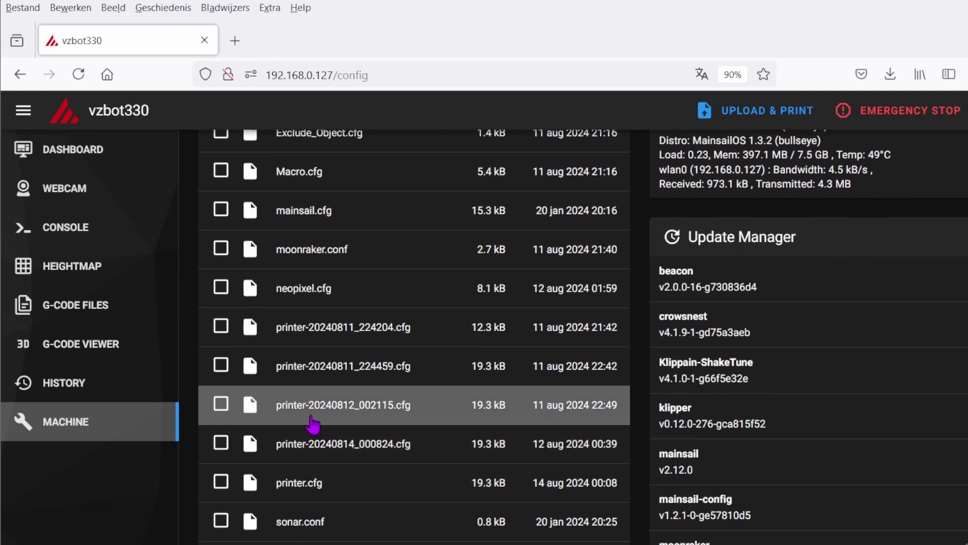
left_click(305, 492)
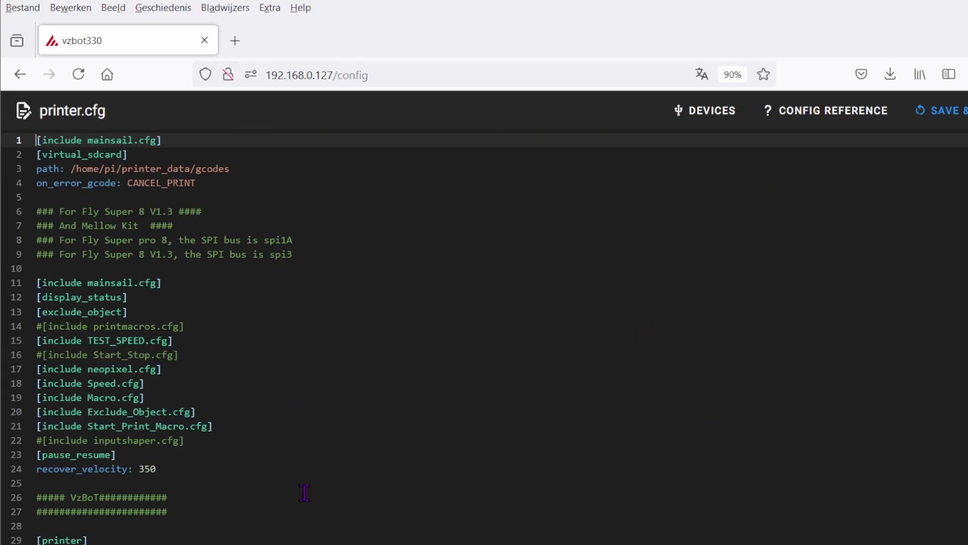
scroll(210, 303, "down", 3)
scroll(207, 300, "up", 1)
scroll(181, 263, "down", 3)
scroll(155, 231, "down", 2)
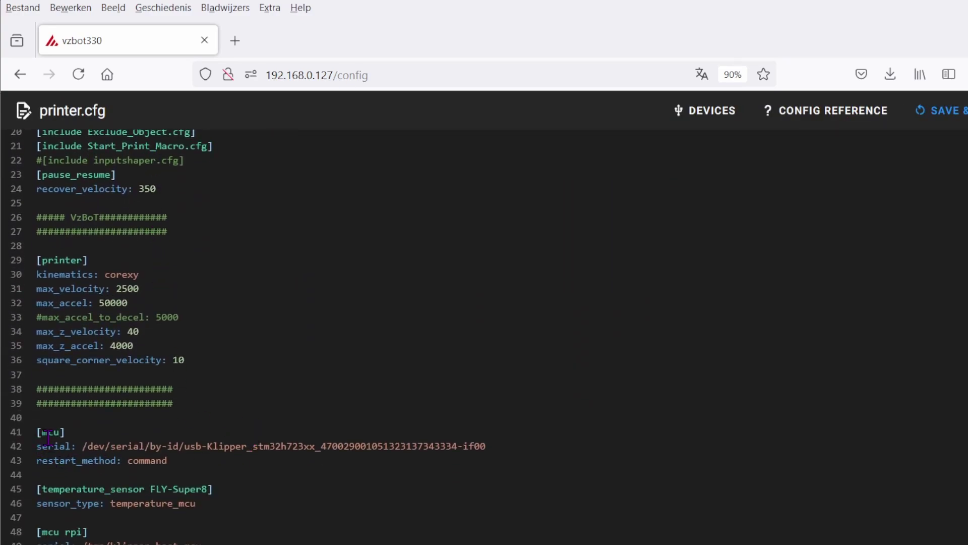
left_click_drag(81, 445, 509, 453)
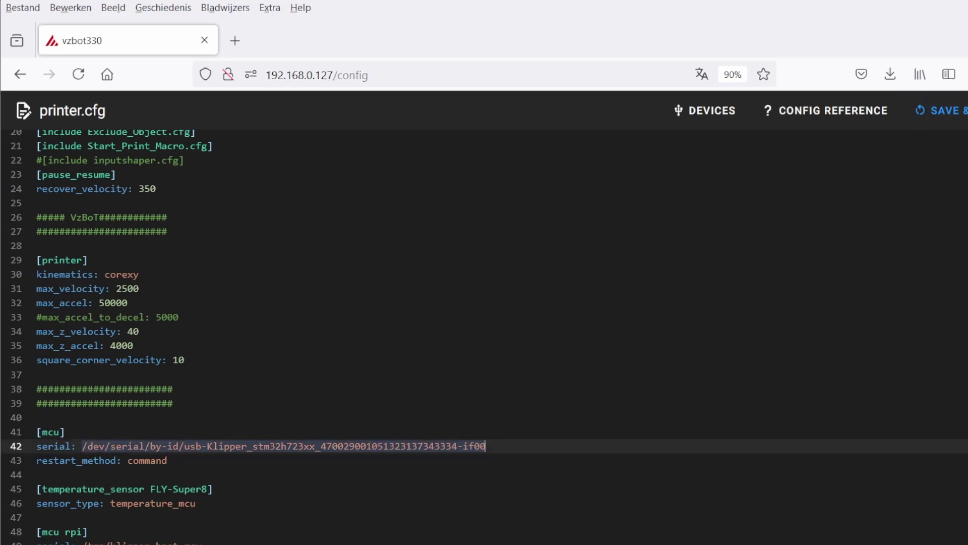
left_click(948, 110)
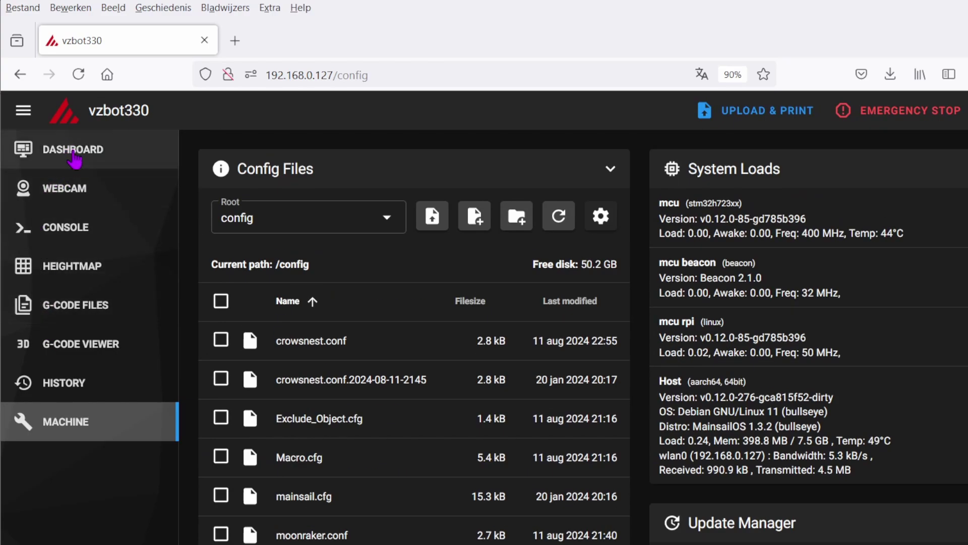
Switch Mainsail to the Dashboard and review the idle temperatures, webcam, console and macro panels.
left_click(73, 152)
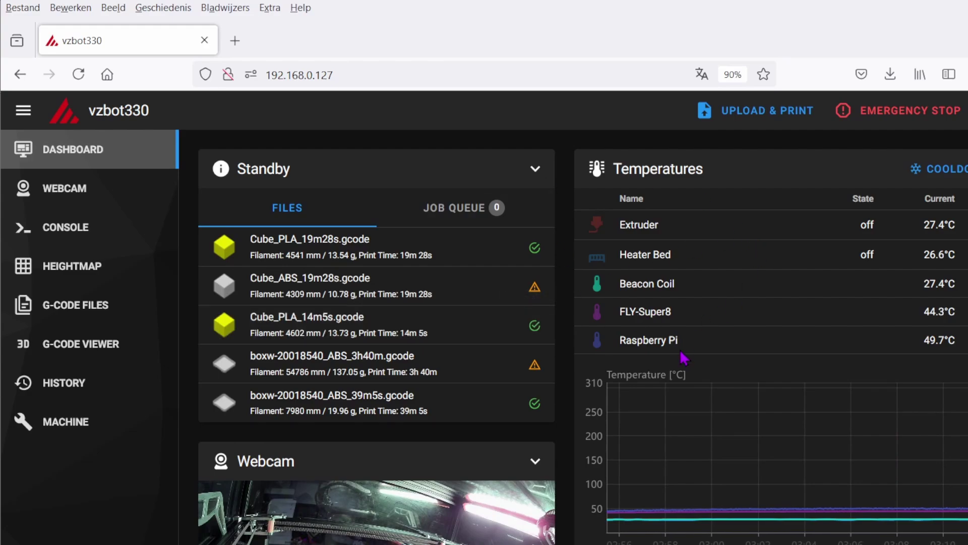
scroll(417, 310, "down", 6)
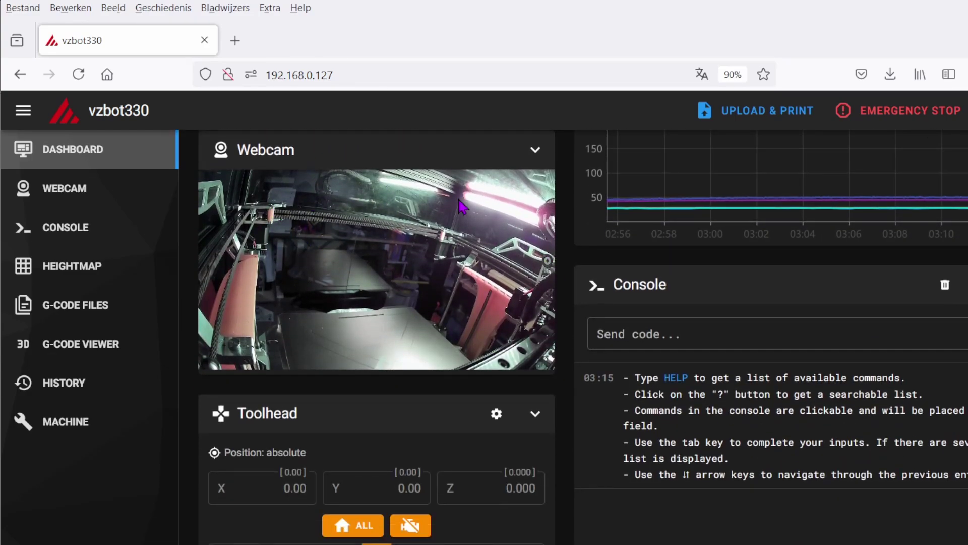
scroll(453, 403, "up", 6)
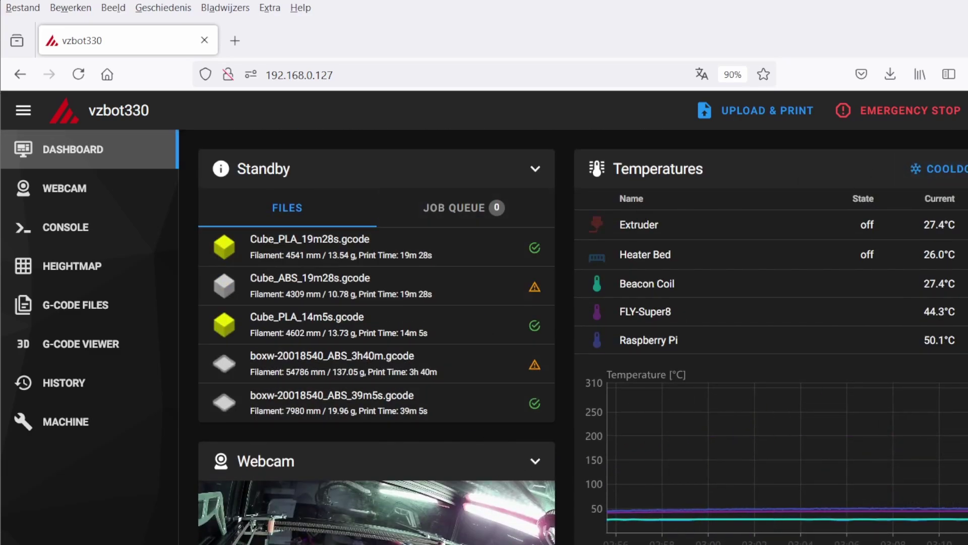
scroll(573, 371, "down", 15)
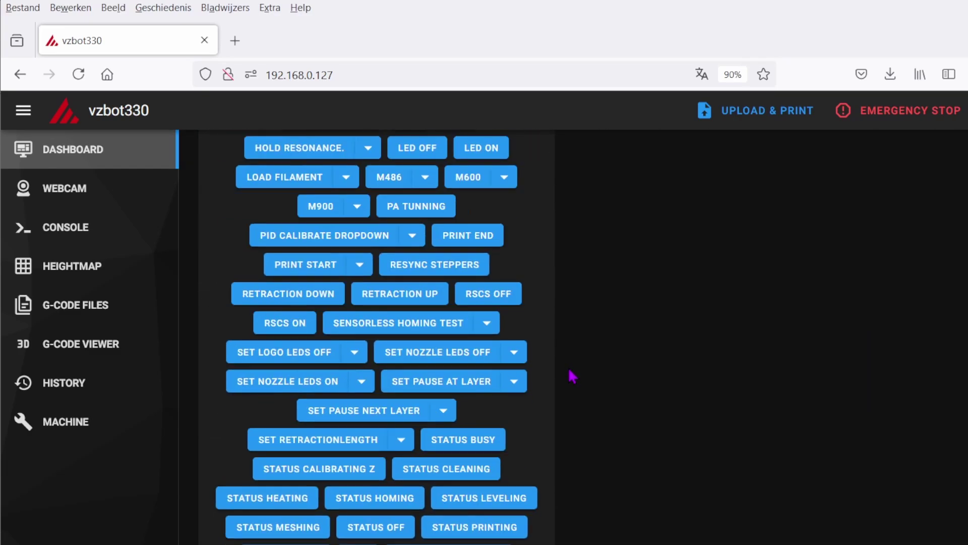
scroll(573, 376, "up", 15)
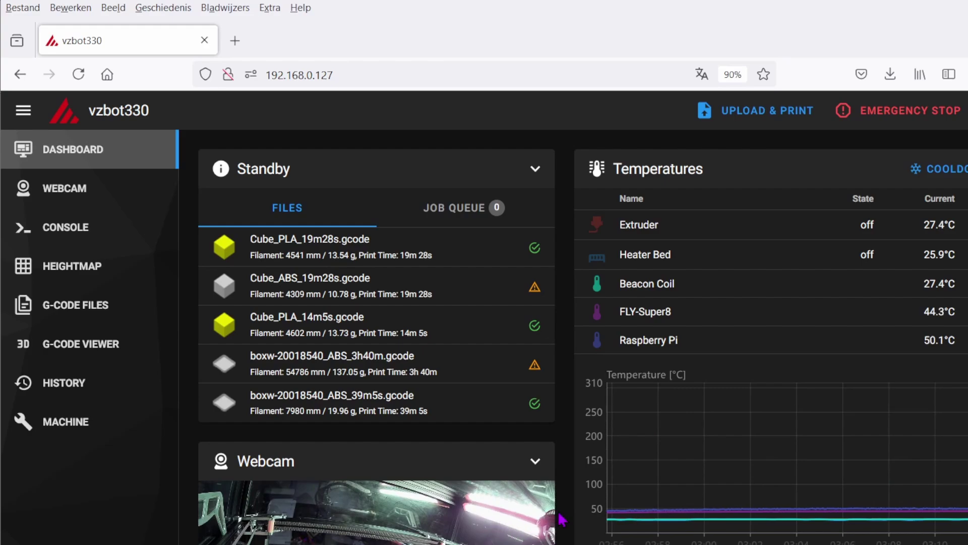
Return to Mainsail's Machine page and review the /config files, system loads and Update Manager versions.
left_click(67, 435)
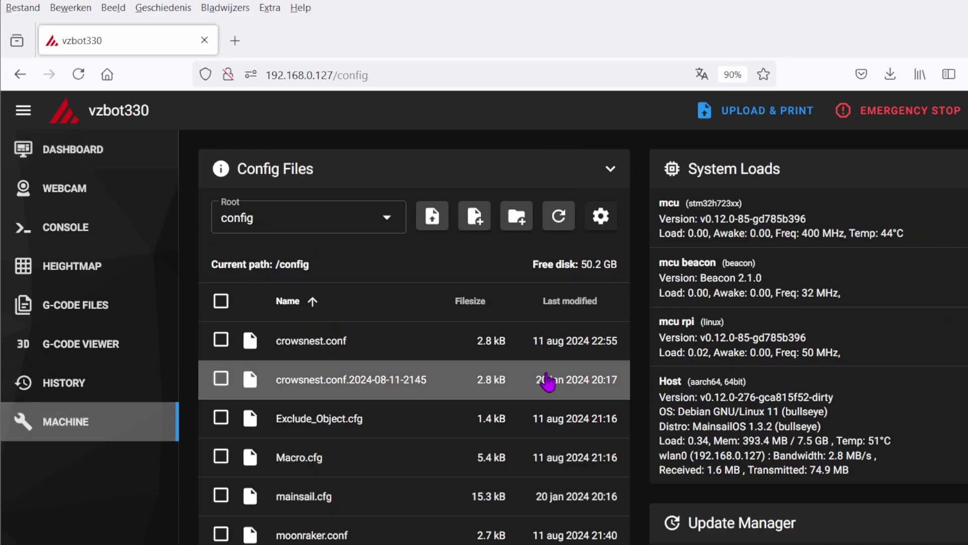
scroll(289, 440, "down", 1)
scroll(289, 440, "down", 3)
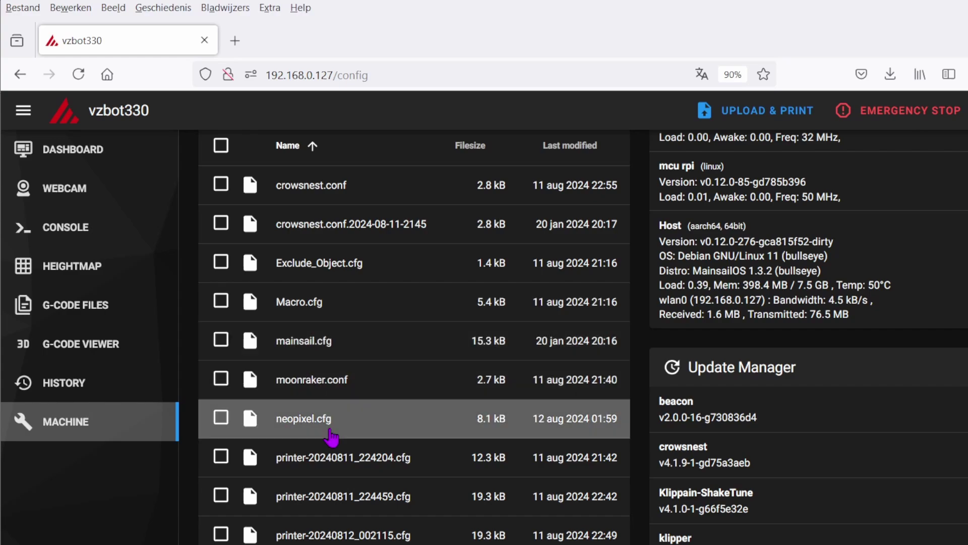
scroll(333, 444, "down", 3)
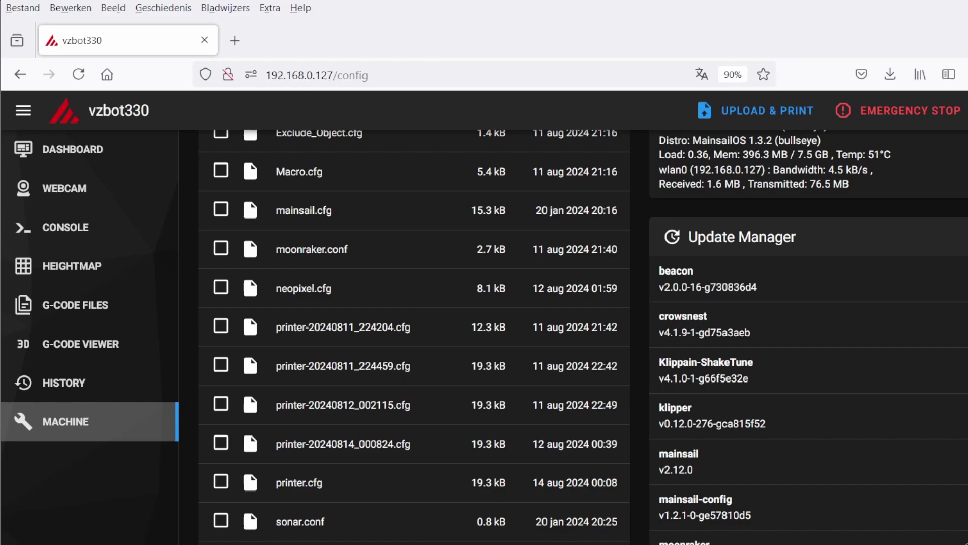
scroll(580, 338, "up", 7)
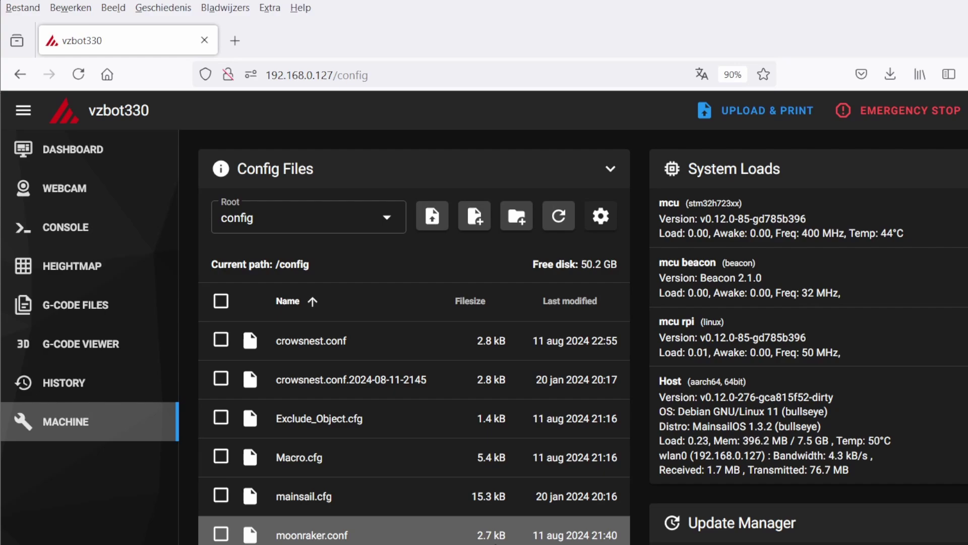
scroll(404, 530, "down", 5)
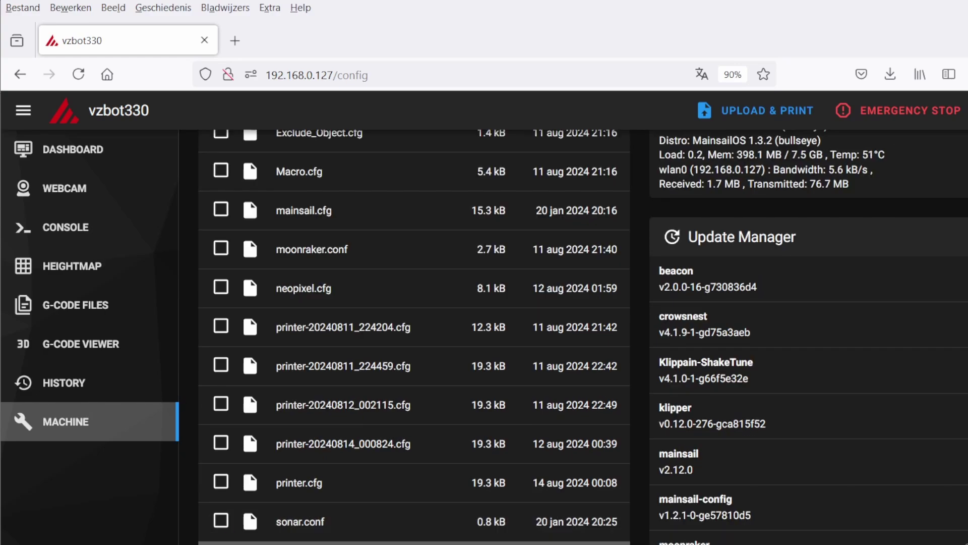
scroll(403, 483, "up", 5)
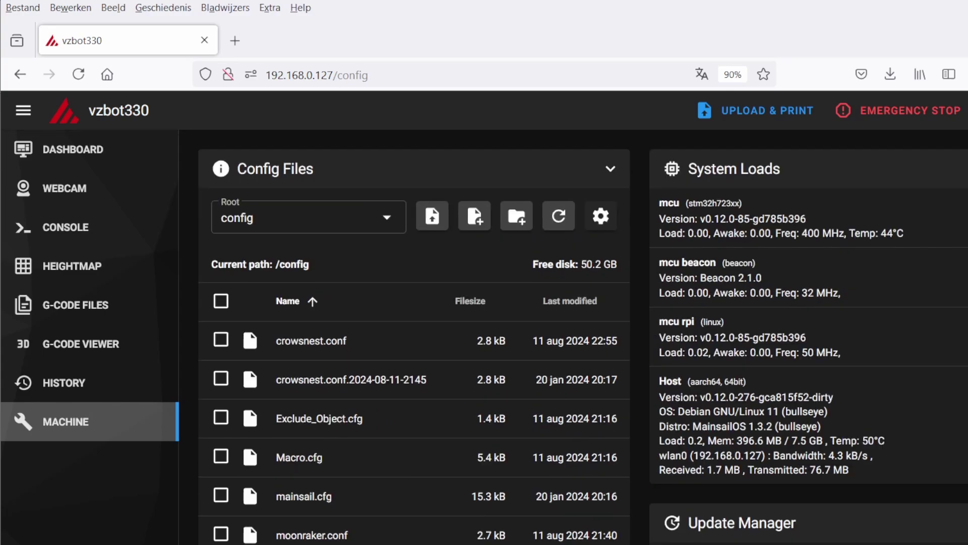